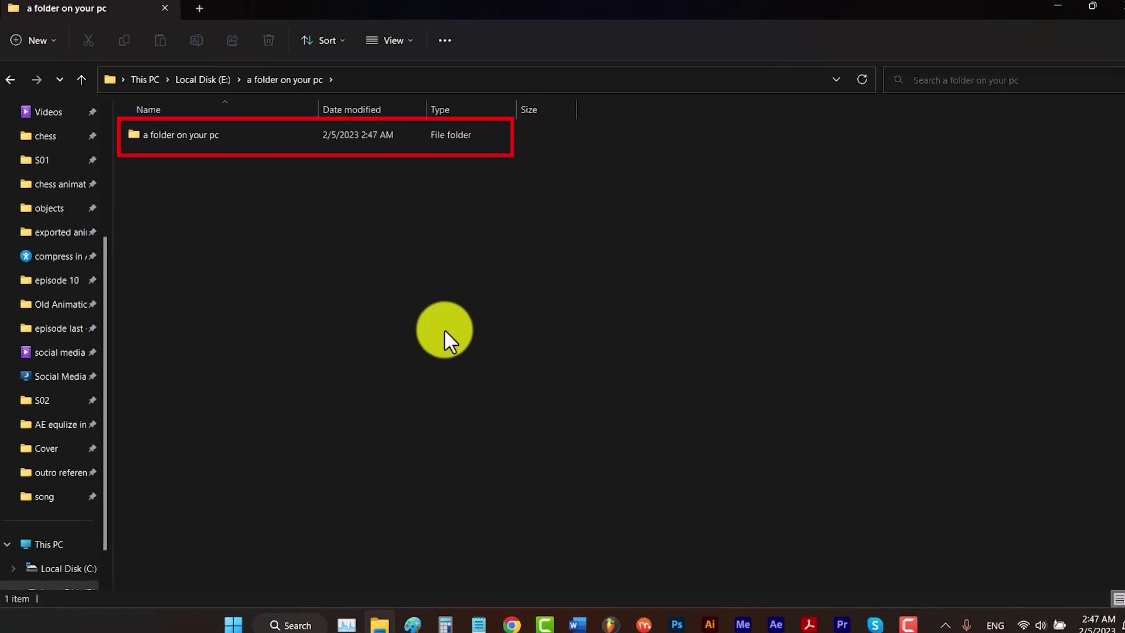
Create the folders 'the warriors', 'drivers in ghostland' and 'a girl in the wind'.
click(220, 137)
double_click(214, 90)
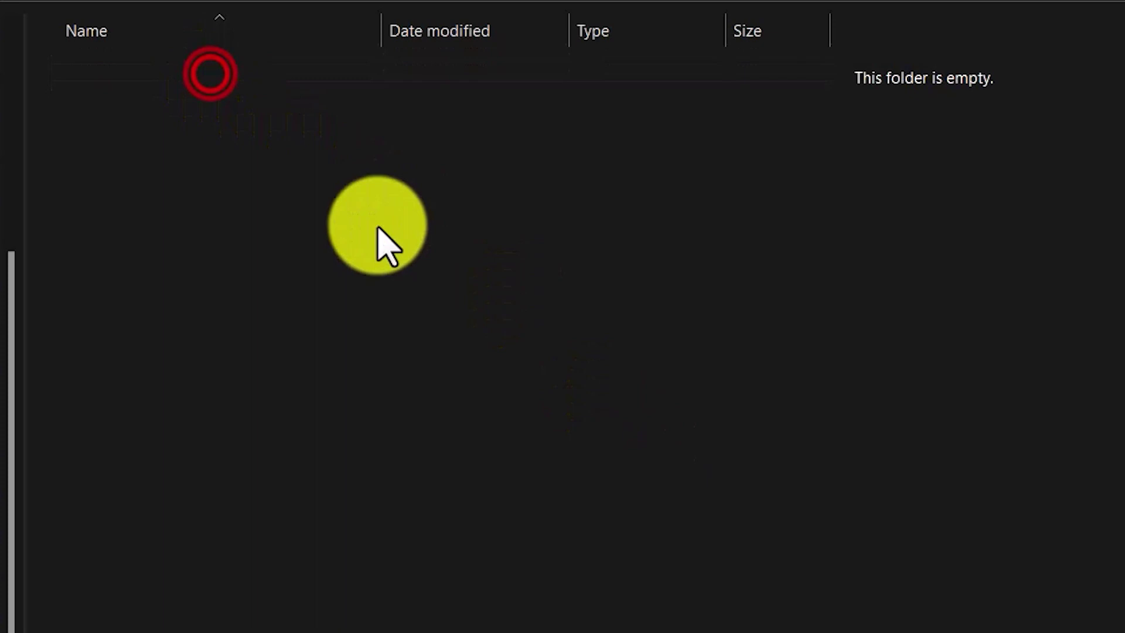
click(841, 466)
text(the warriors)
key(Return)
click(842, 467)
text(drivers in g)
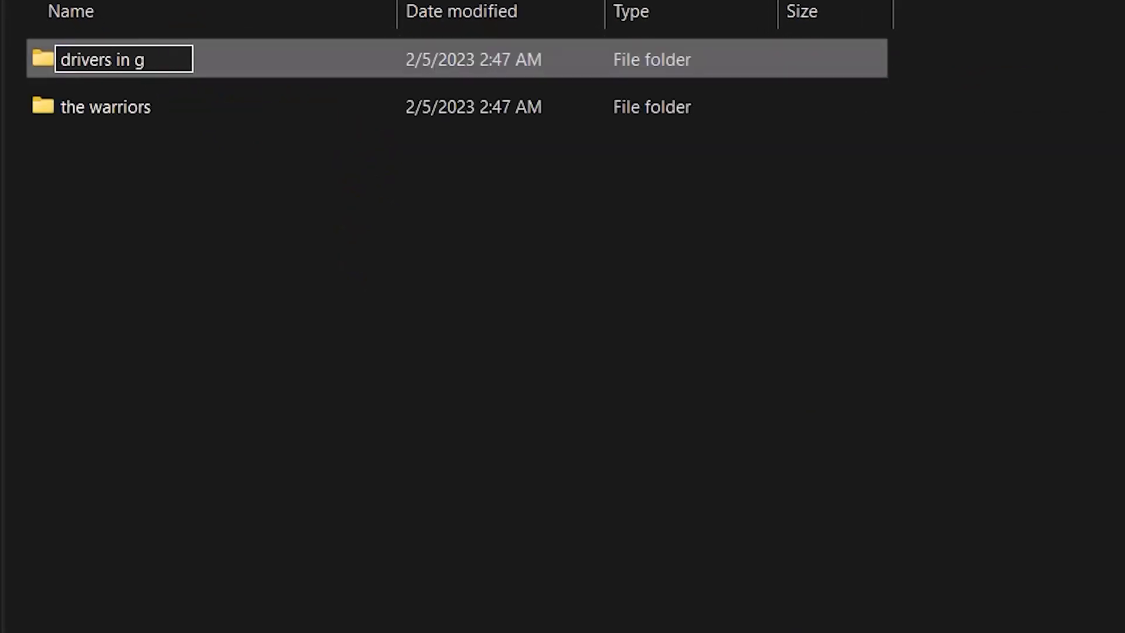
text(hostland)
key(Return)
key(ctrl+shift+n)
text(a girl in the wind)
click(811, 368)
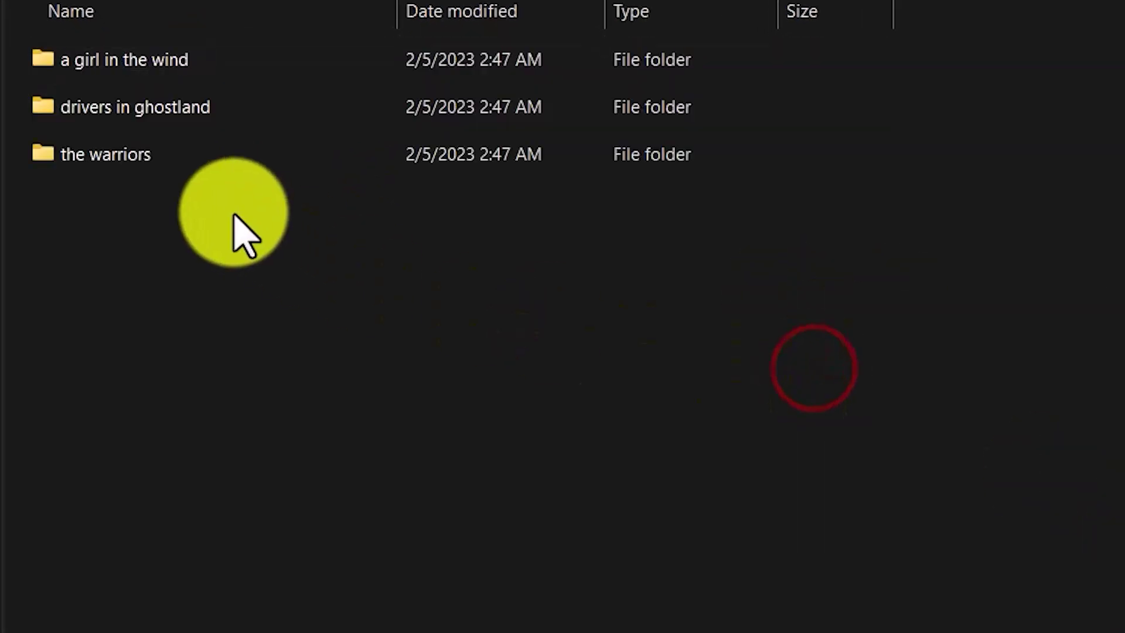
Inside 'the warriors', add the 'moho save' and 'moho export' subfolders.
double_click(155, 155)
right_click(575, 328)
mouse_move(662, 554)
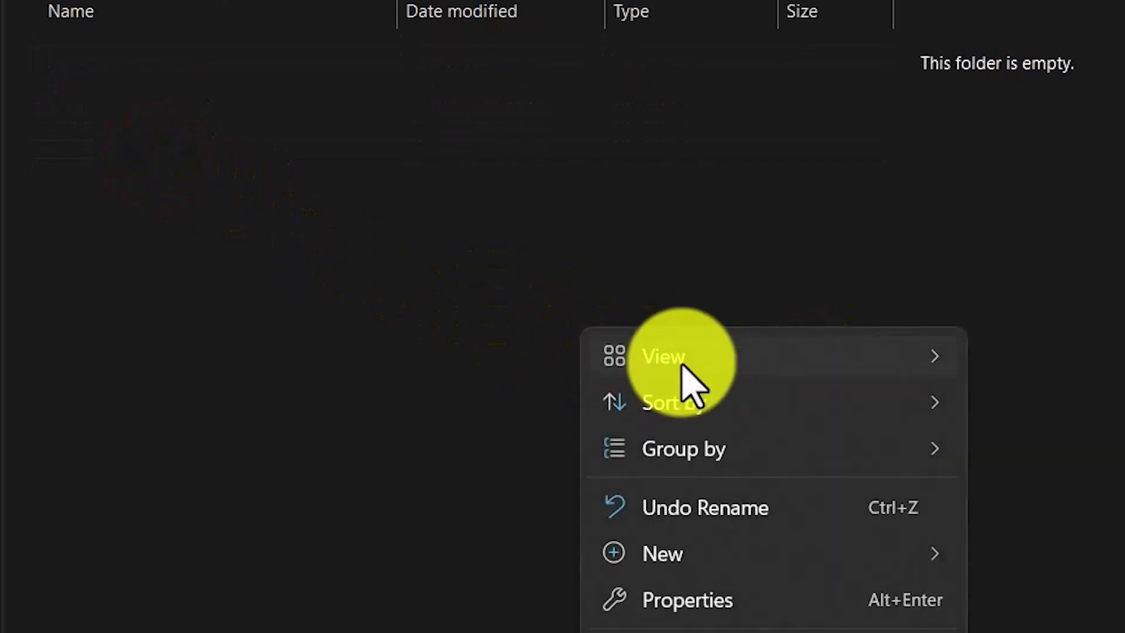
click(1051, 573)
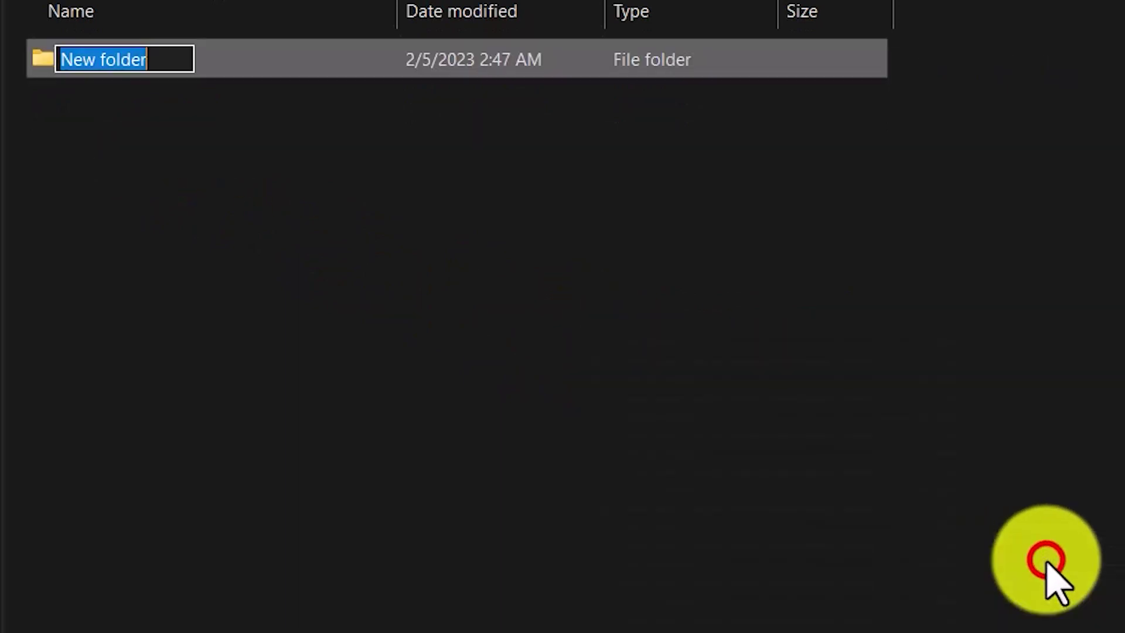
text(moho )
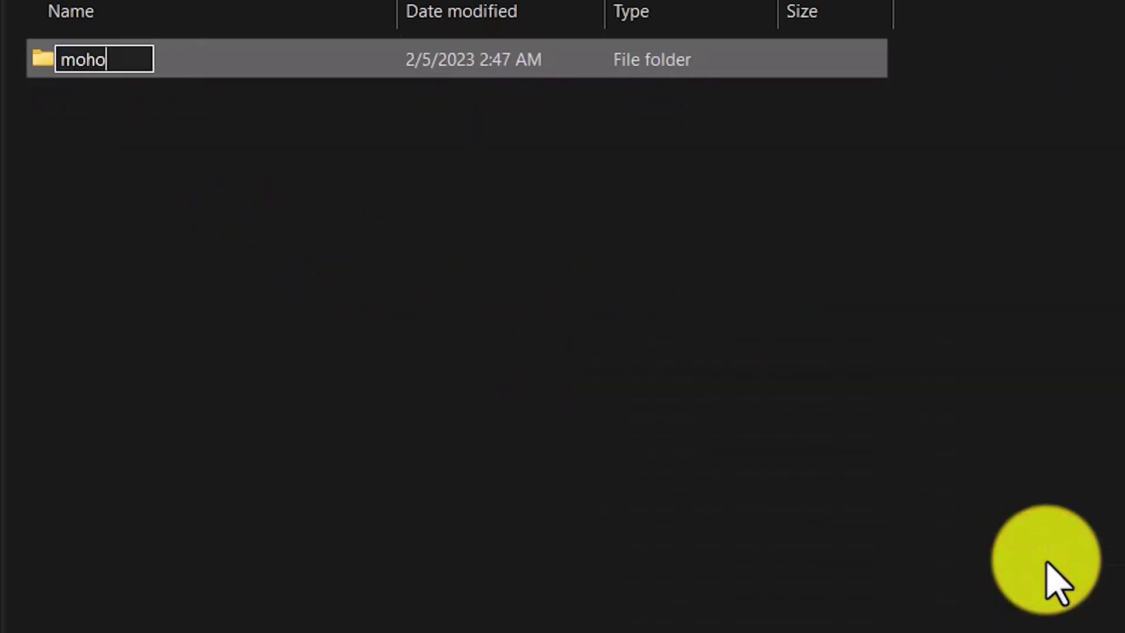
text(sa)
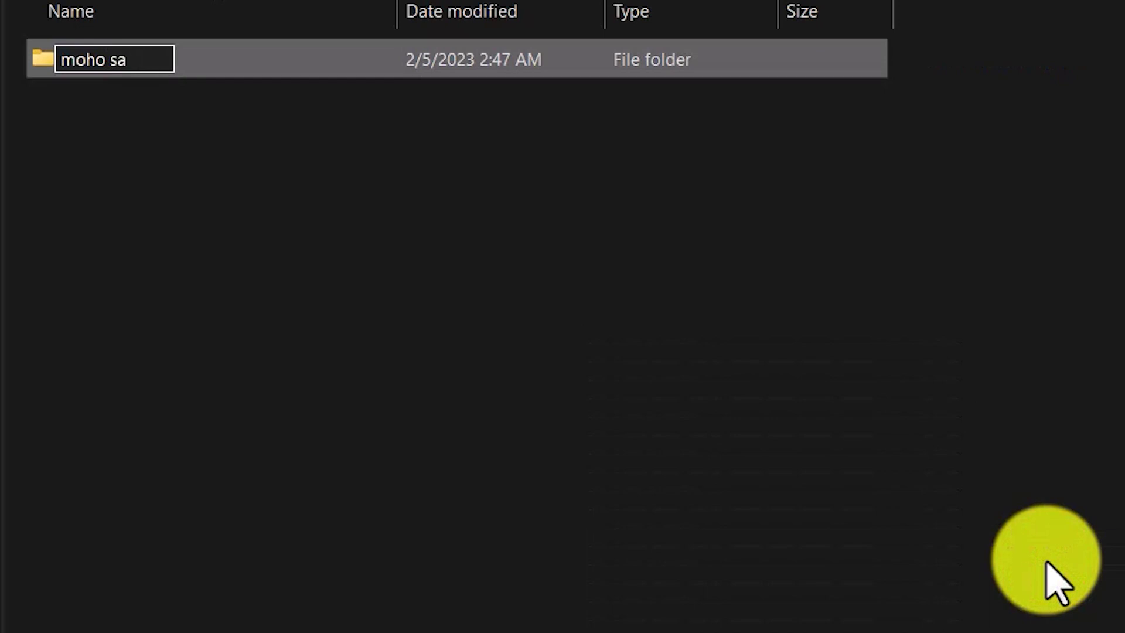
text(ve)
right_click(748, 312)
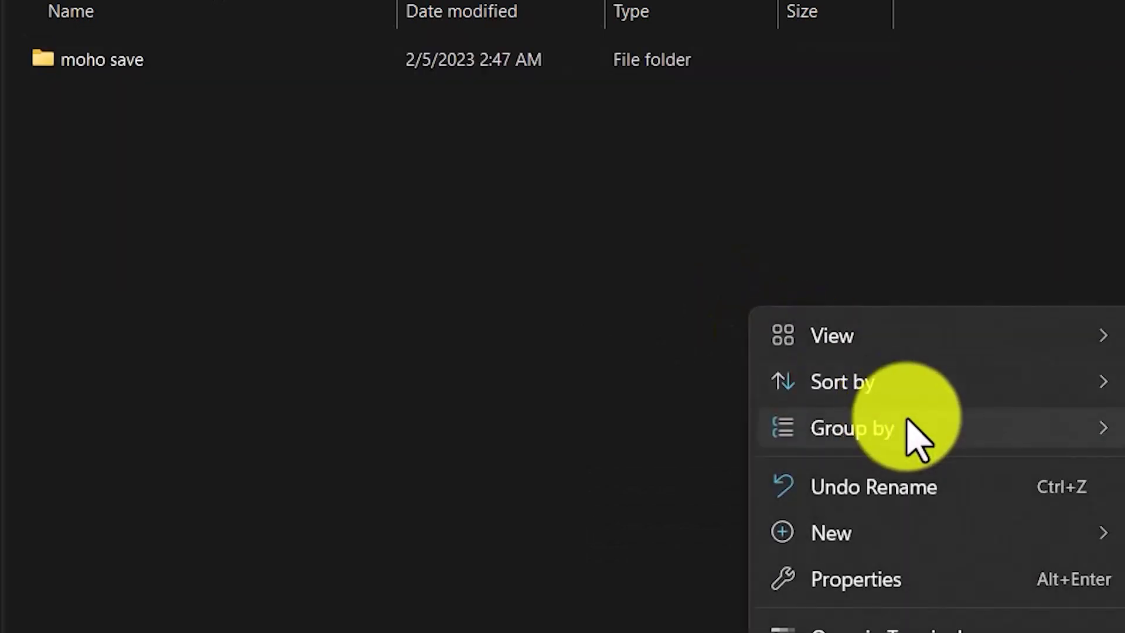
click(1114, 534)
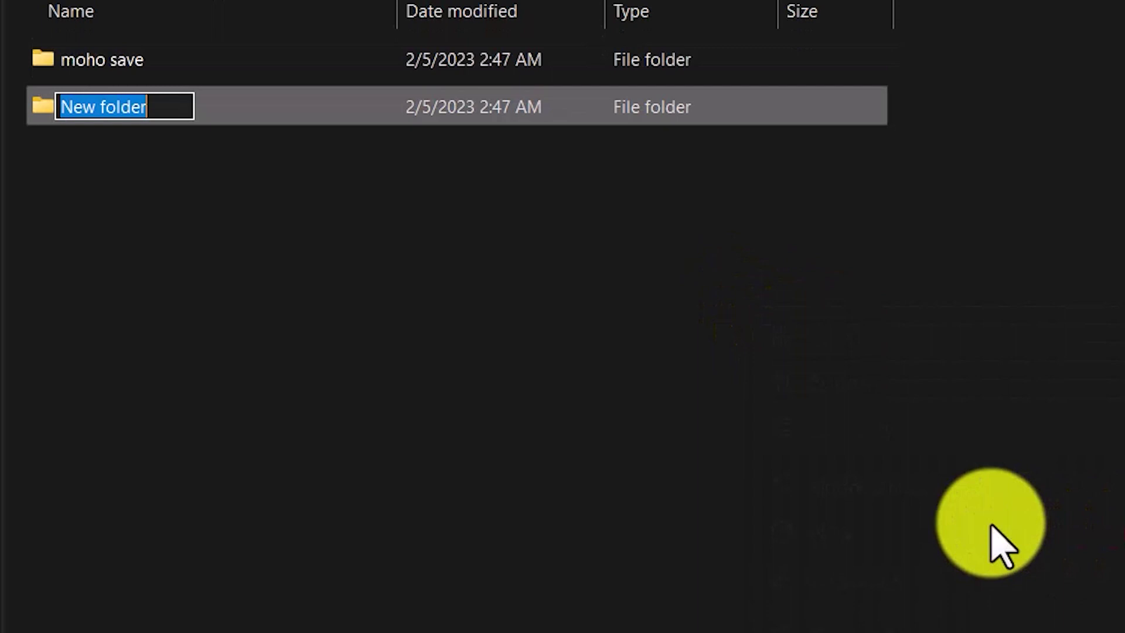
text(moho ex)
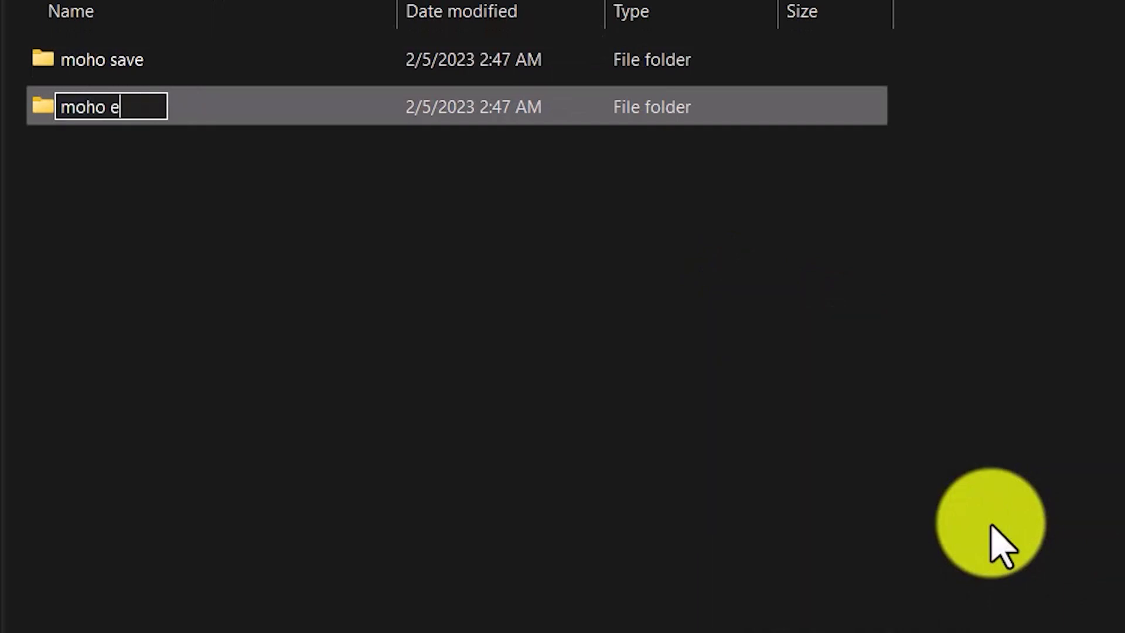
text(port)
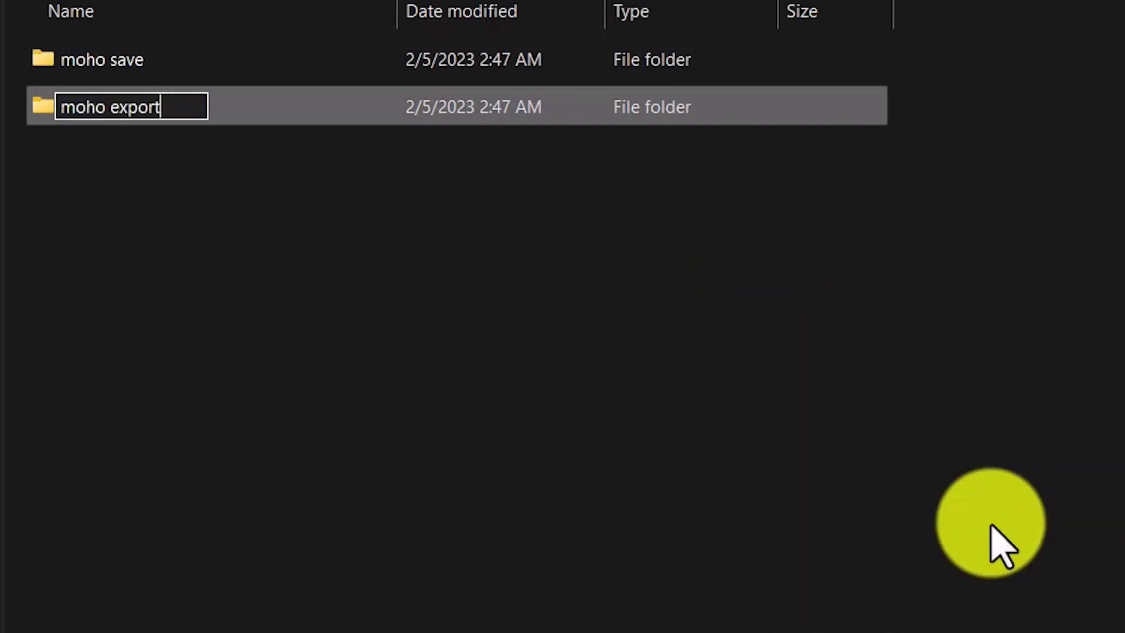
Add the 'sketch' and 'reference' folders inside 'the warriors'.
right_click(985, 539)
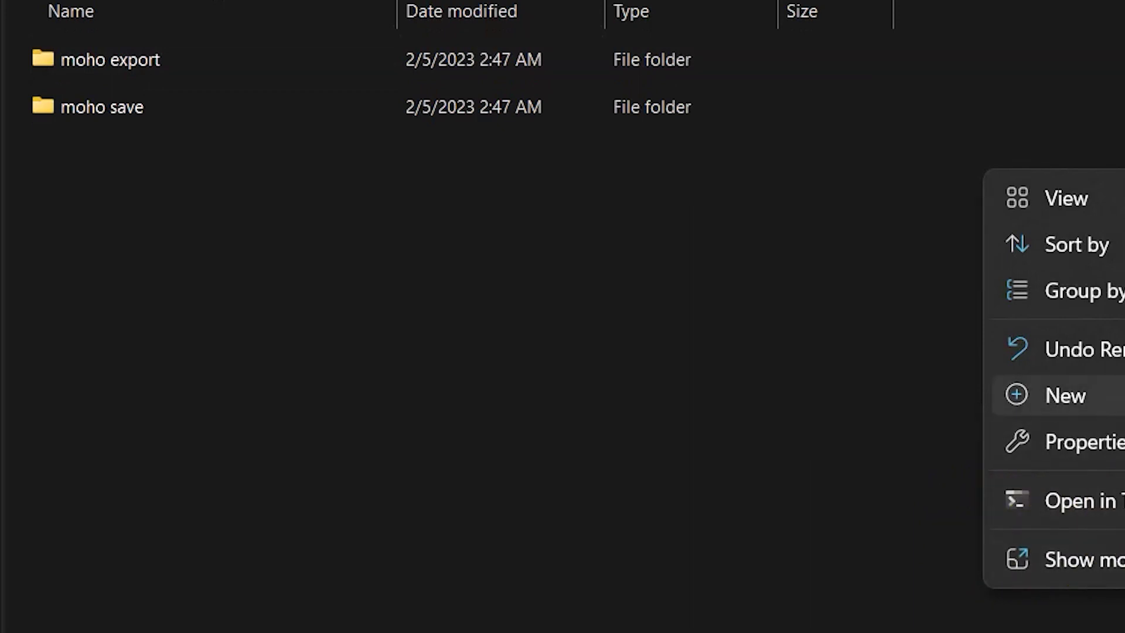
text(s)
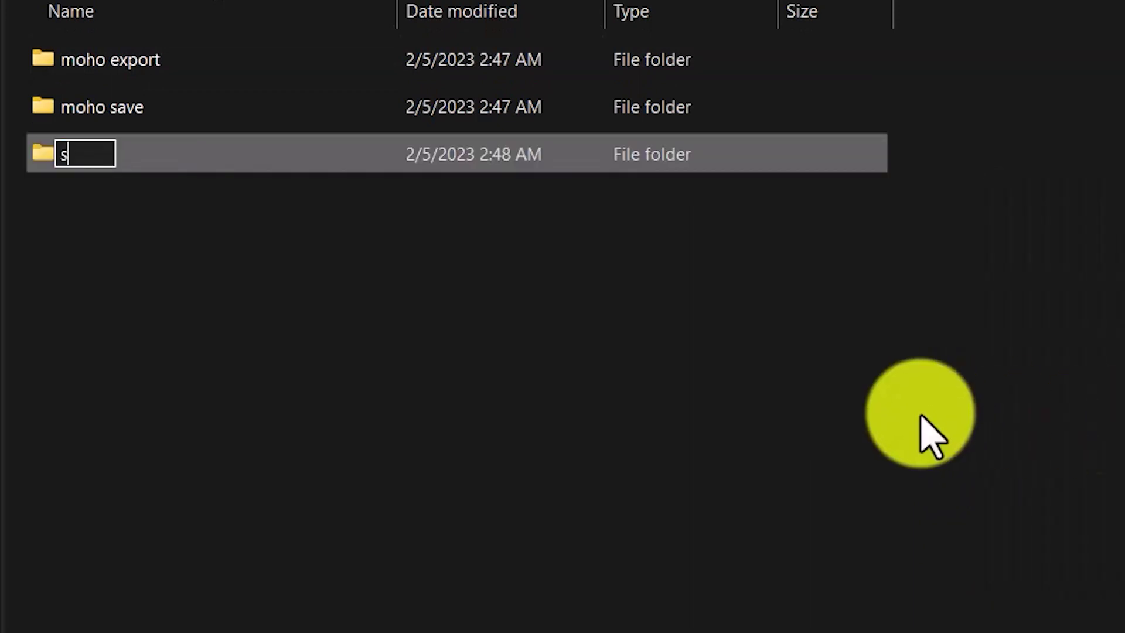
text(ketch)
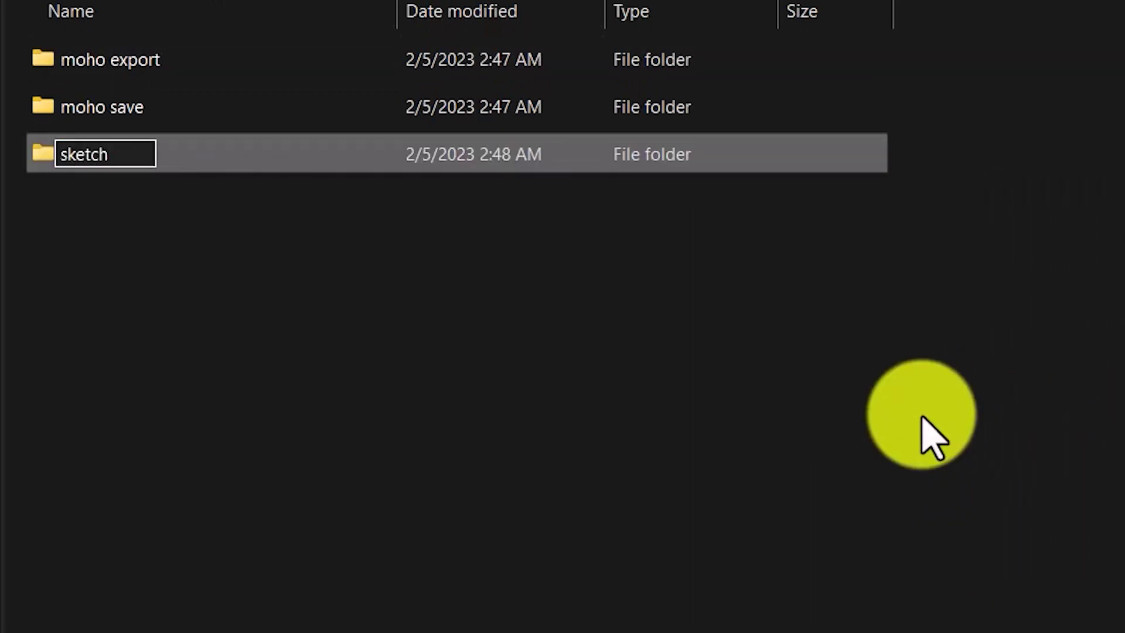
right_click(920, 415)
key(ctrl+shift+n)
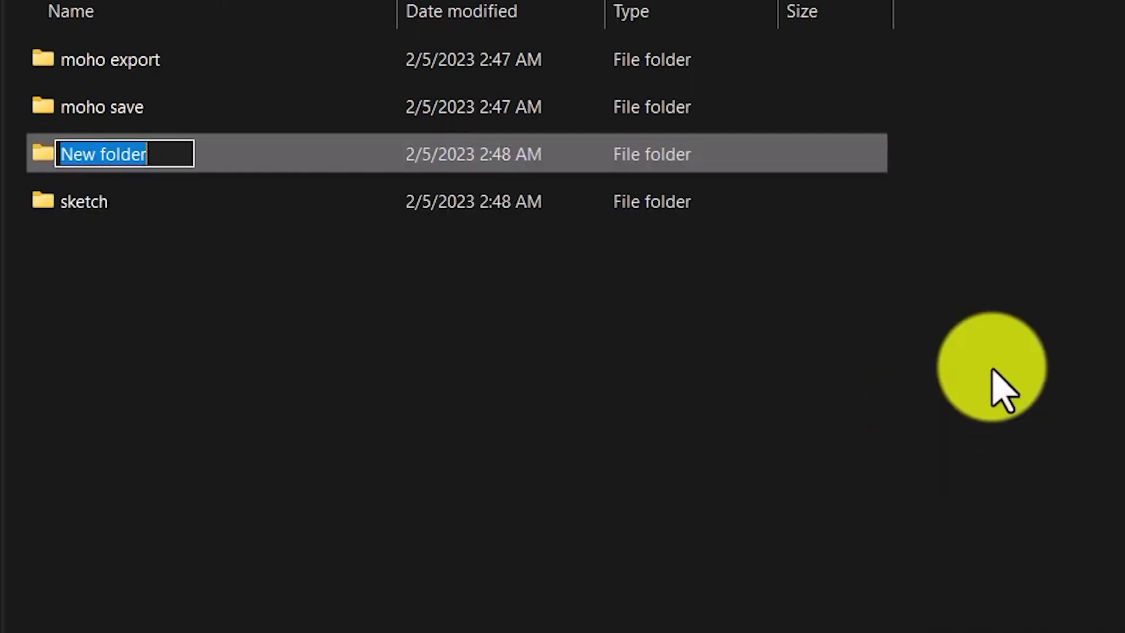
text(reference)
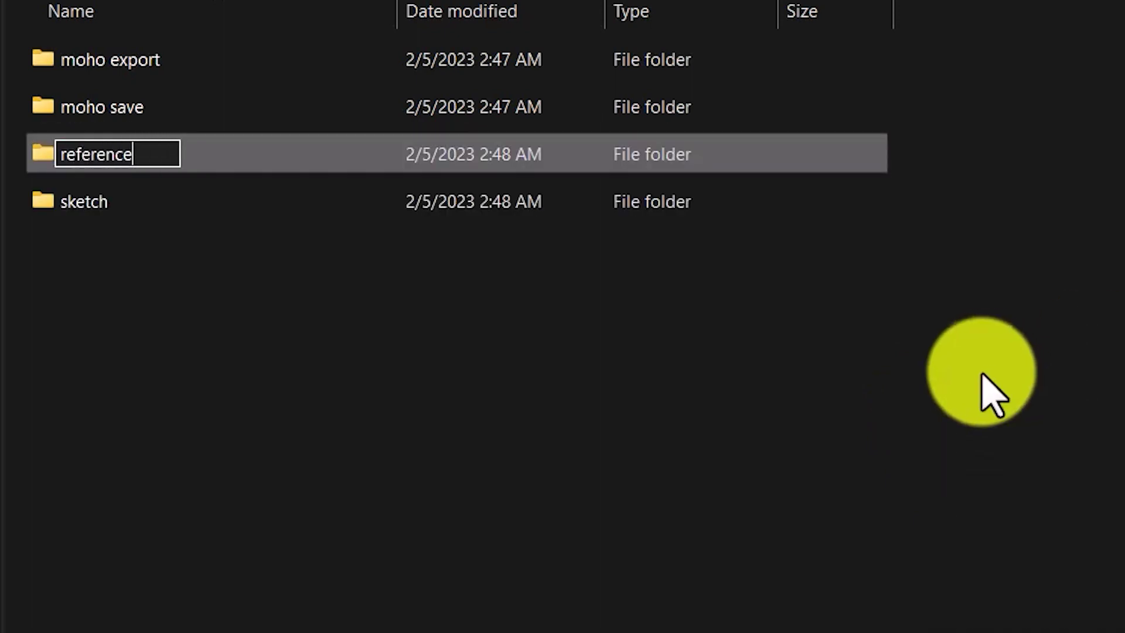
click(1004, 436)
Add the 'final render', 'test render' and 'illustraitor save' folders there too.
right_click(899, 435)
key(ctrl+shift+n)
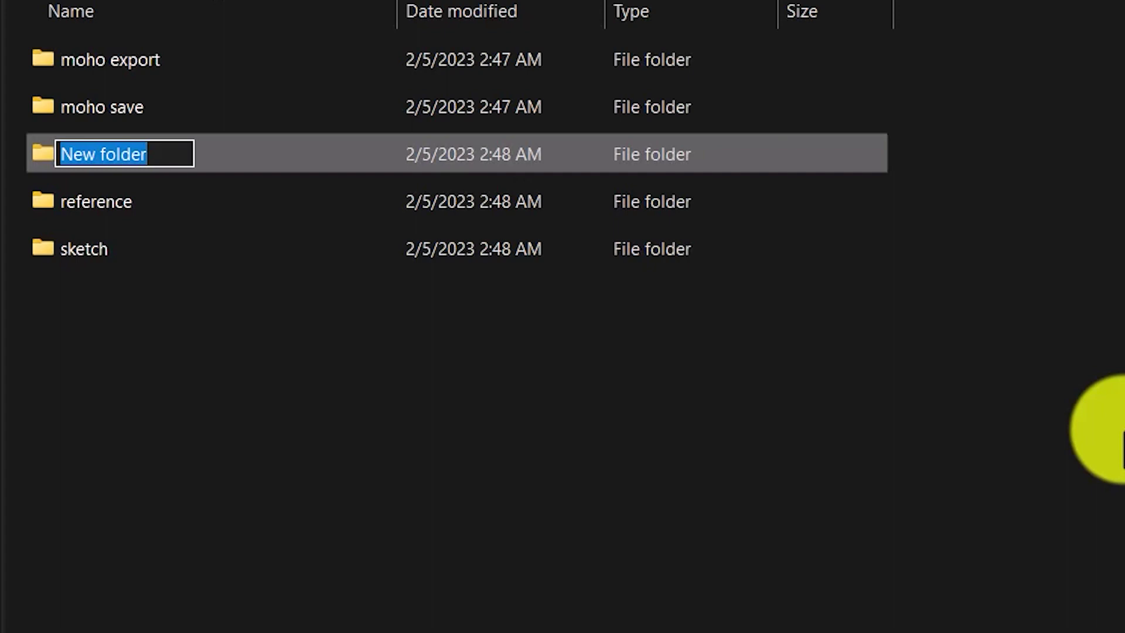
text(final render)
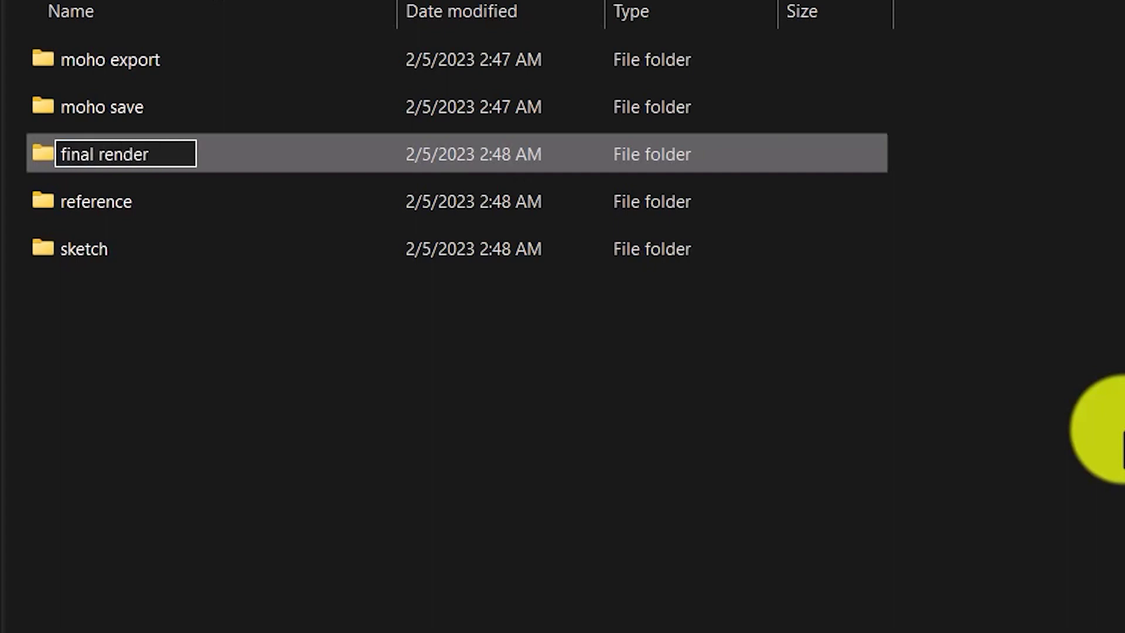
click(843, 492)
right_click(849, 489)
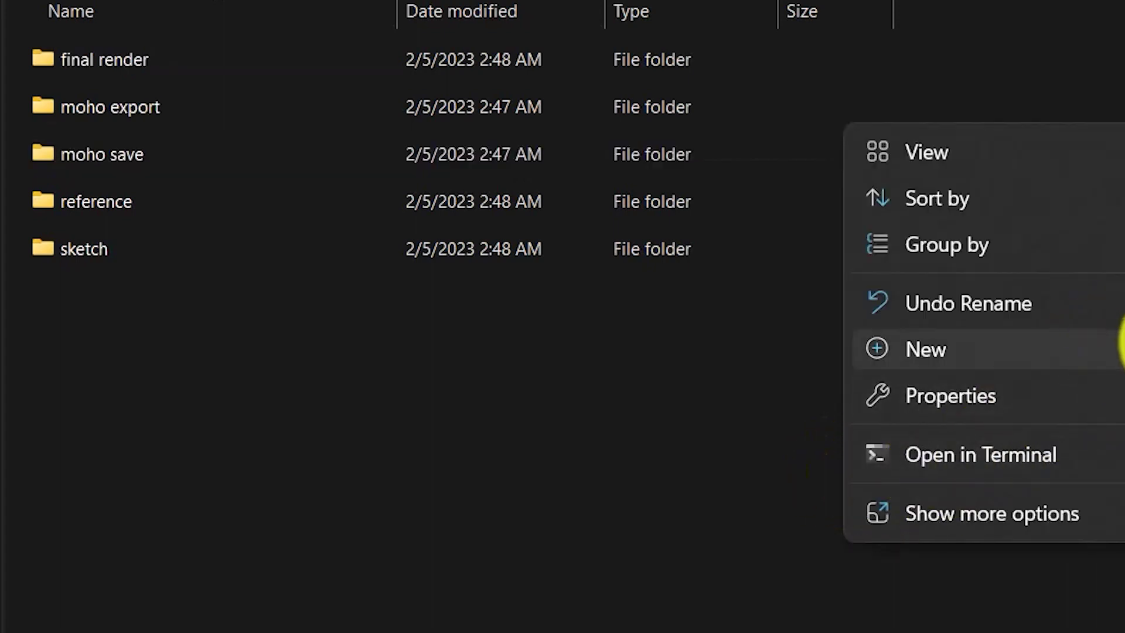
key(ctrl+shift+n)
text(tes)
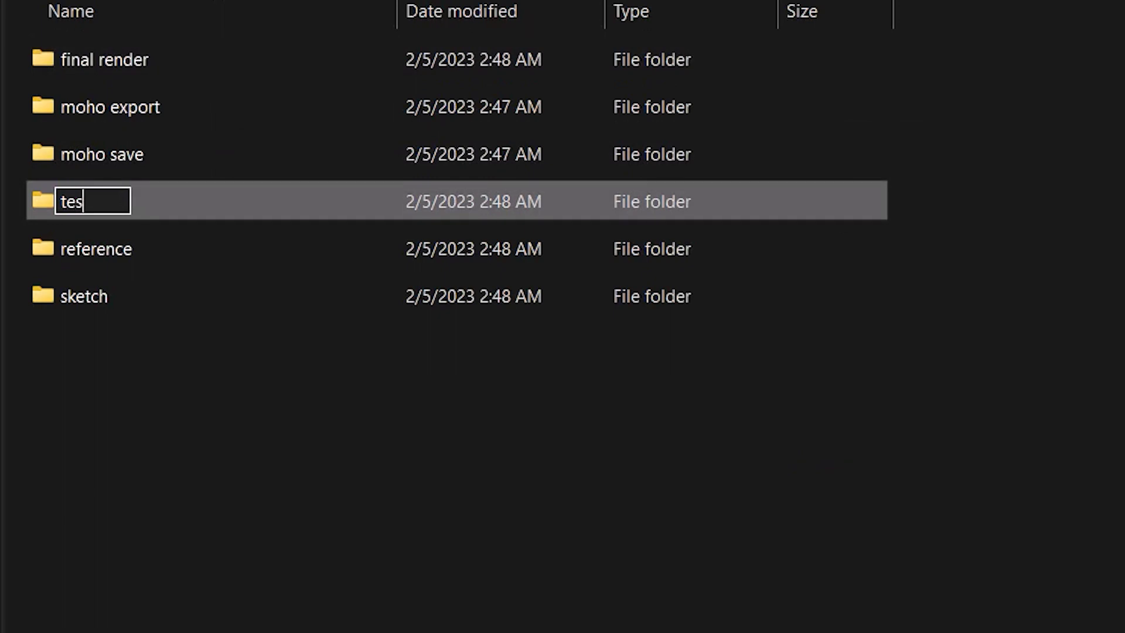
text(t render)
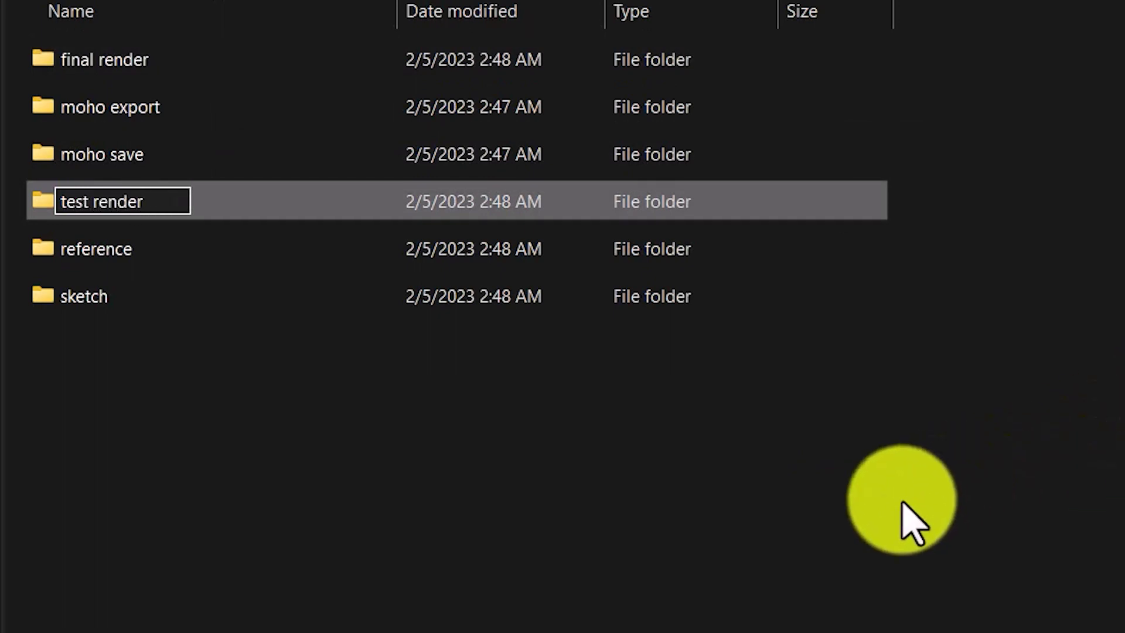
click(911, 520)
right_click(911, 519)
key(ctrl+shift+n)
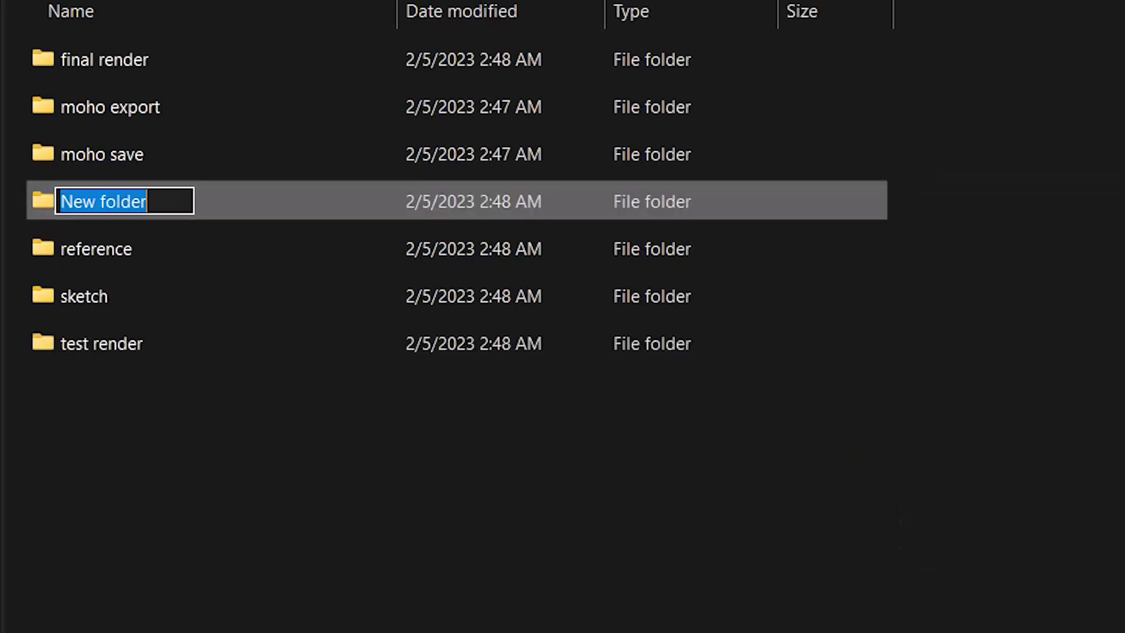
text(illustra)
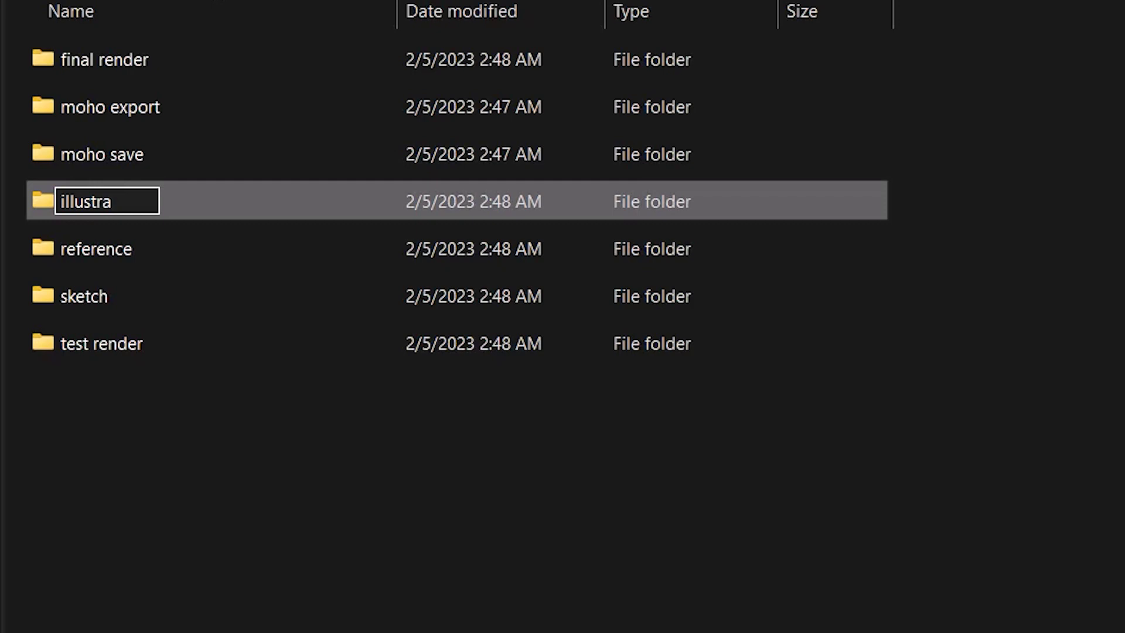
text(itor )
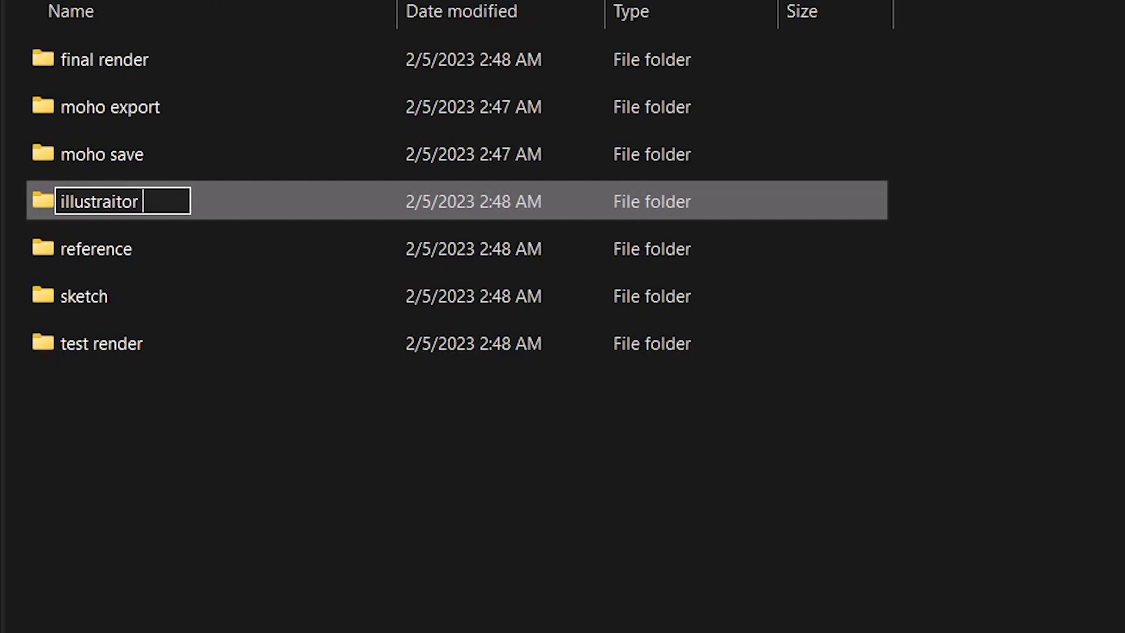
text(save)
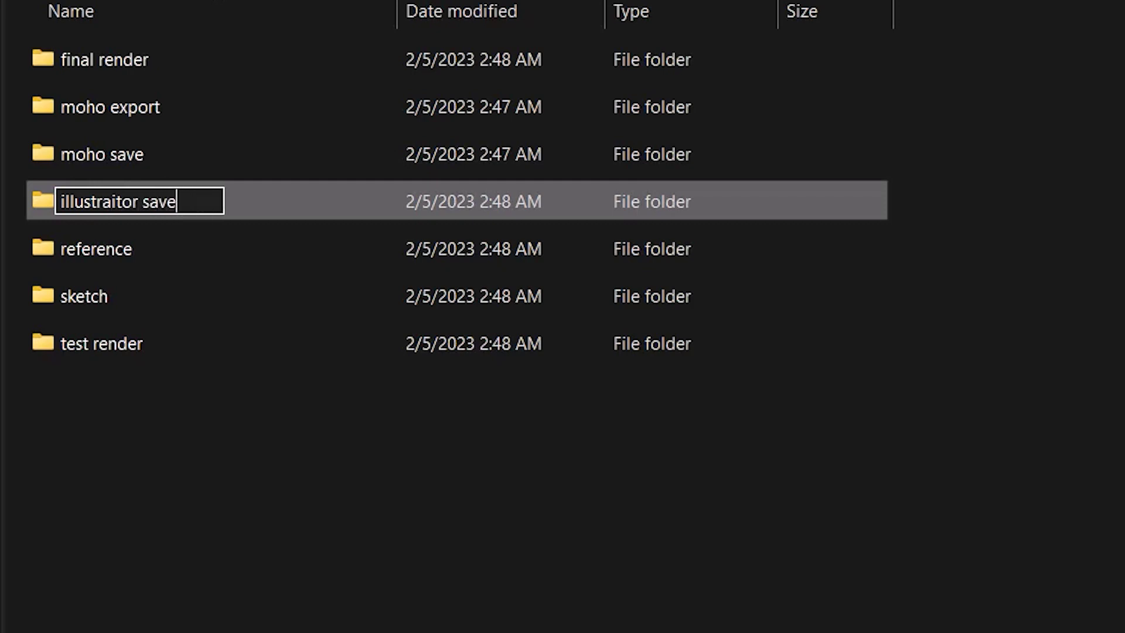
right_click(1011, 522)
key(ctrl+shift+n)
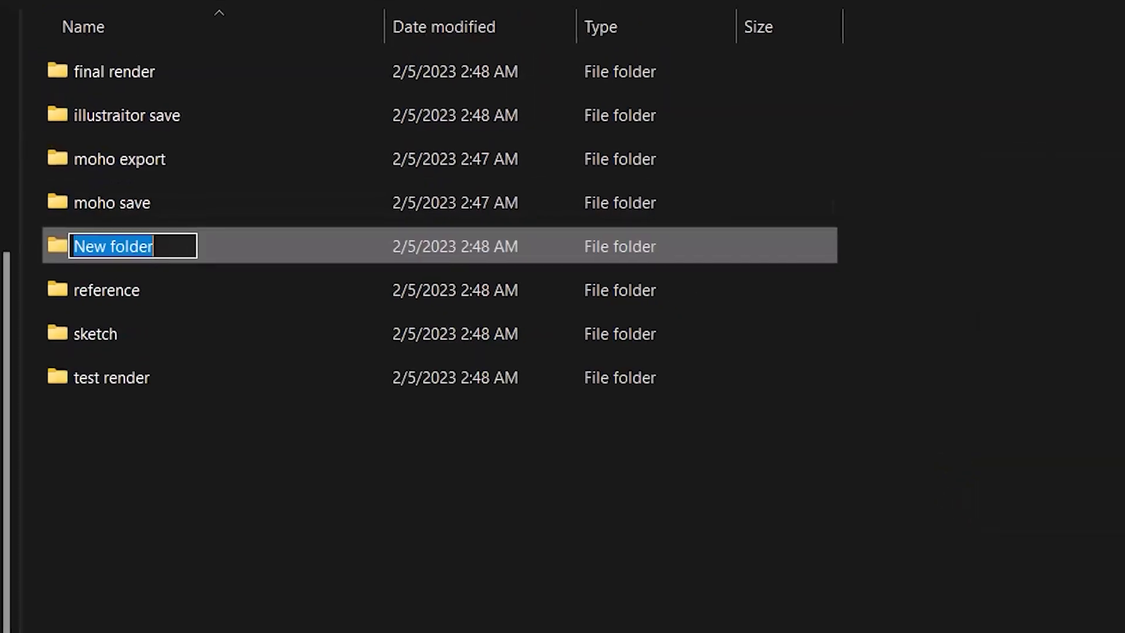
text(illustraitor export)
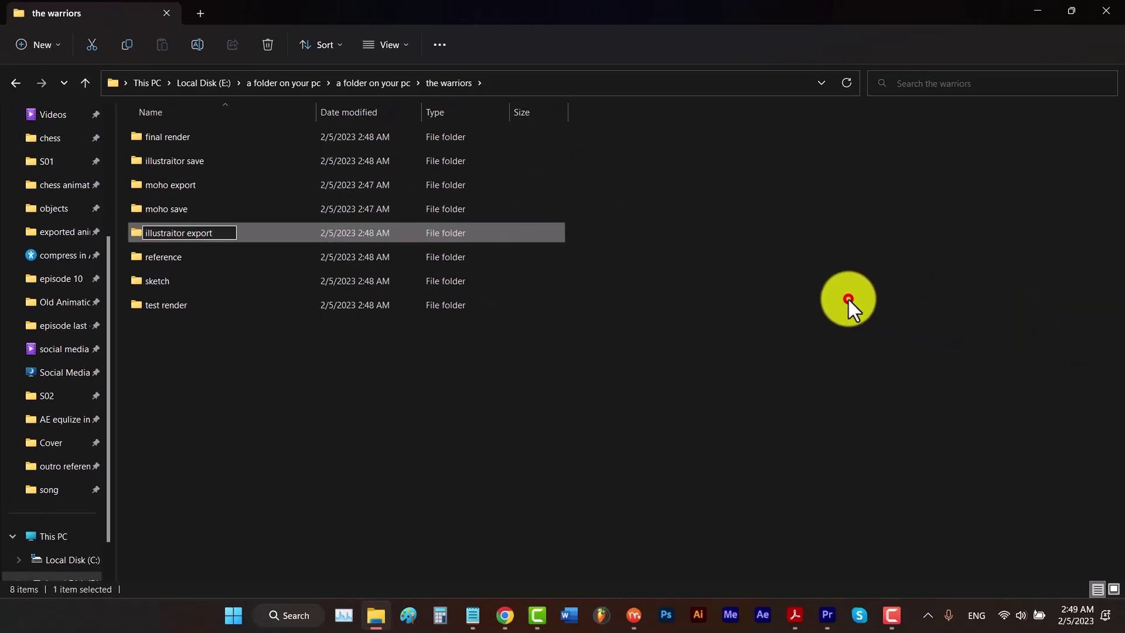
Finish the 'illustraitor export' folder, then create a Premiere project stored in Desktop 'New folder (3)'.
key(Return)
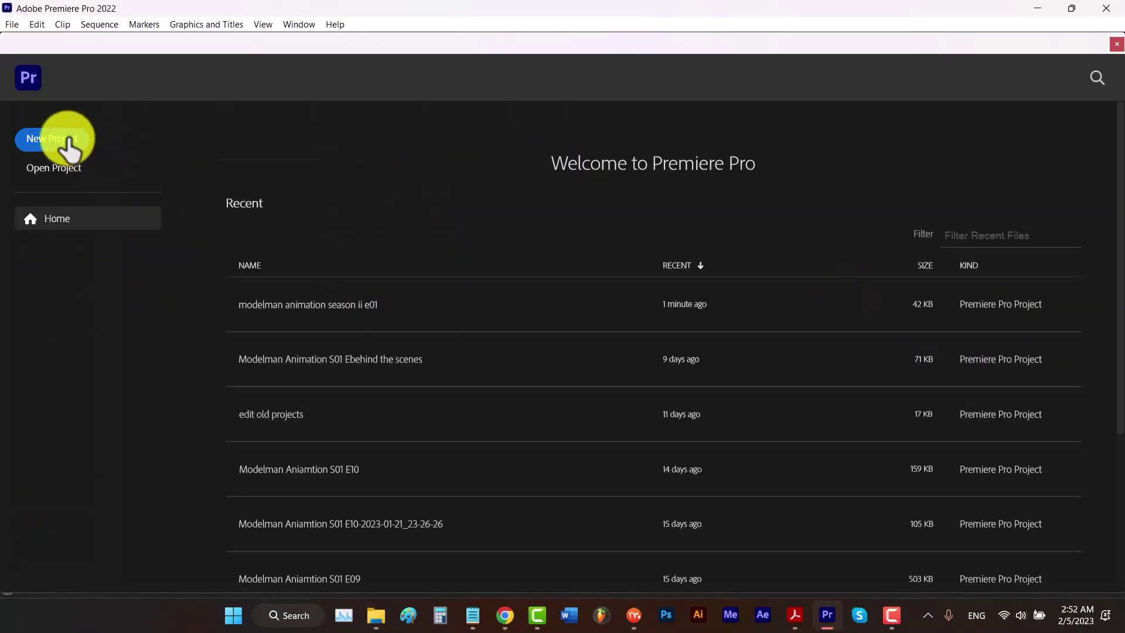
click(66, 138)
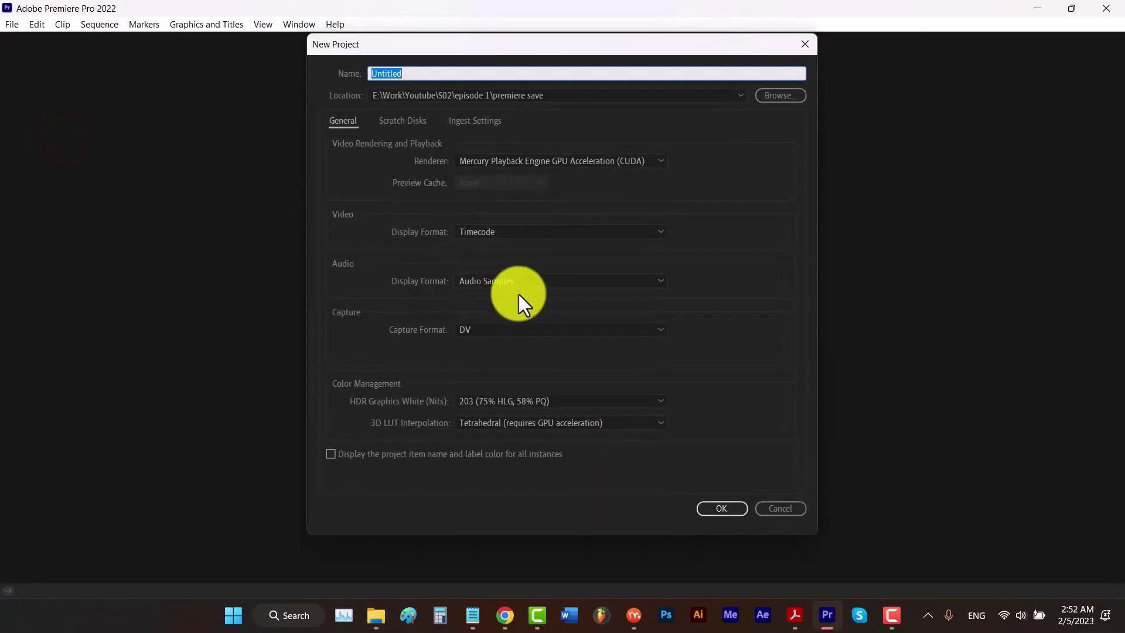
click(304, 80)
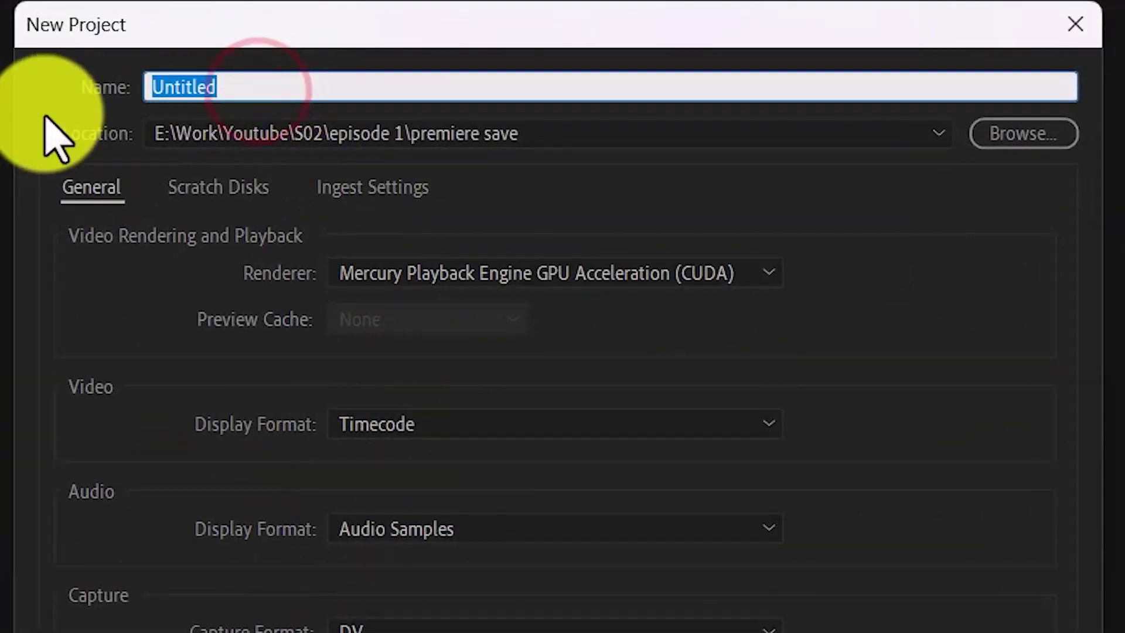
text(name of your project)
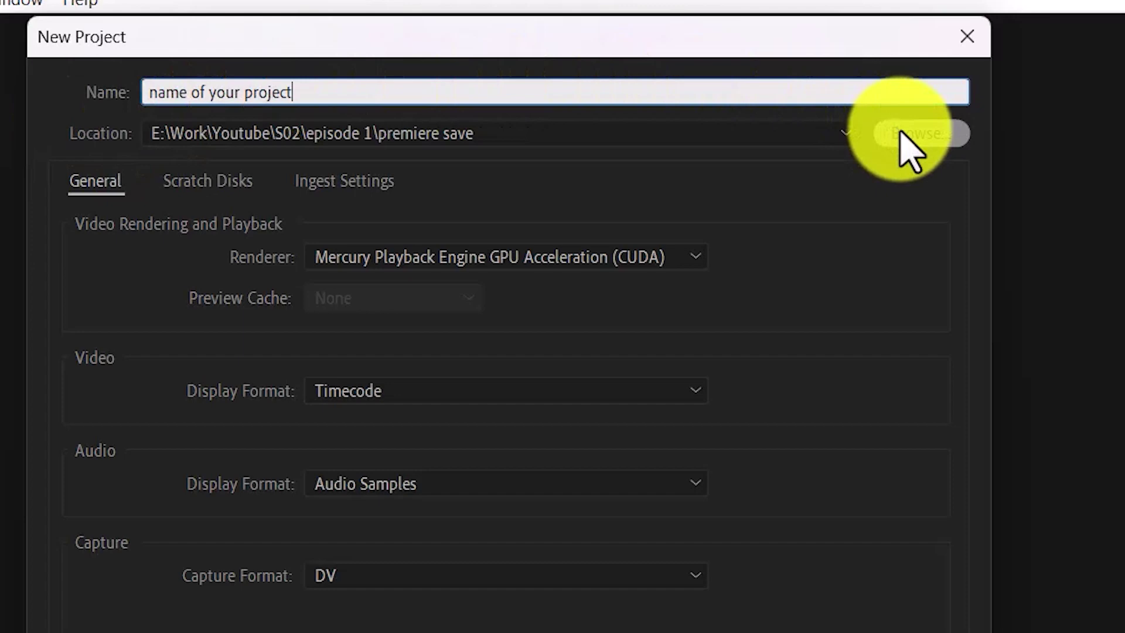
click(686, 132)
scroll(70, 314, up, 3)
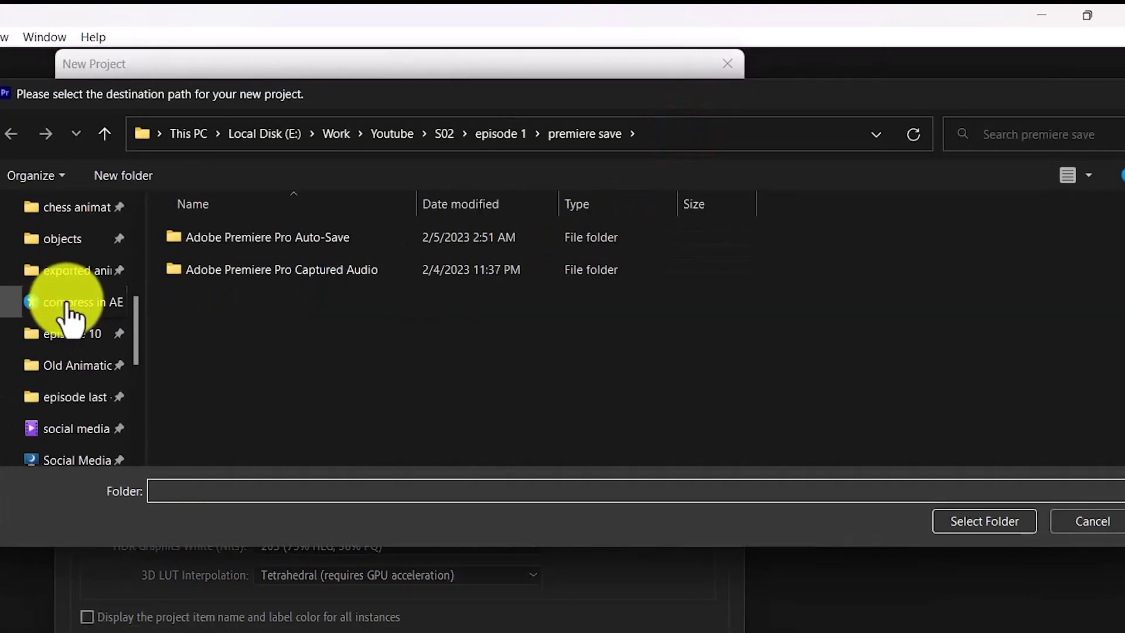
scroll(71, 314, up, 3)
scroll(71, 314, up, 3)
click(66, 239)
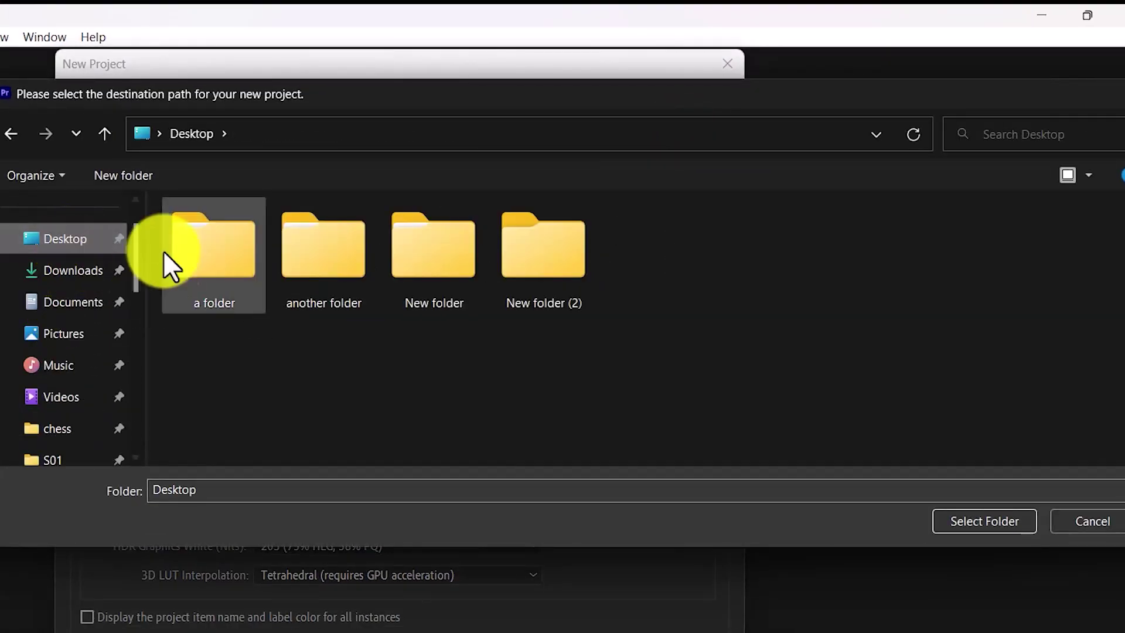
click(132, 175)
click(682, 368)
double_click(668, 279)
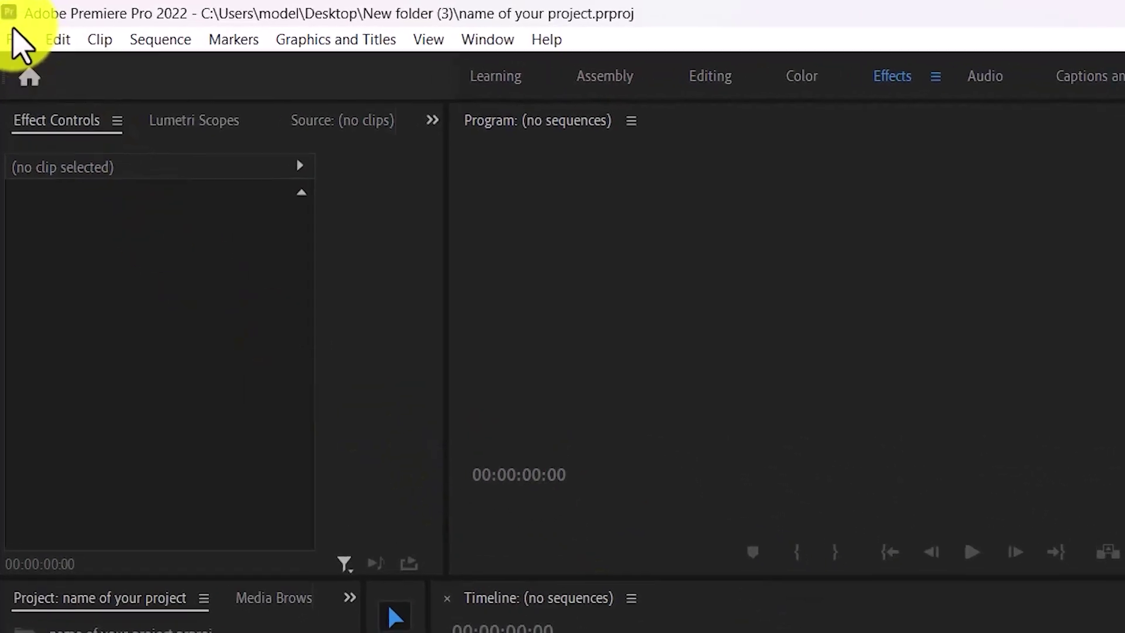
In Auto Save preferences, confirm 15-minute automatic saves keeping 20 project versions.
click(15, 35)
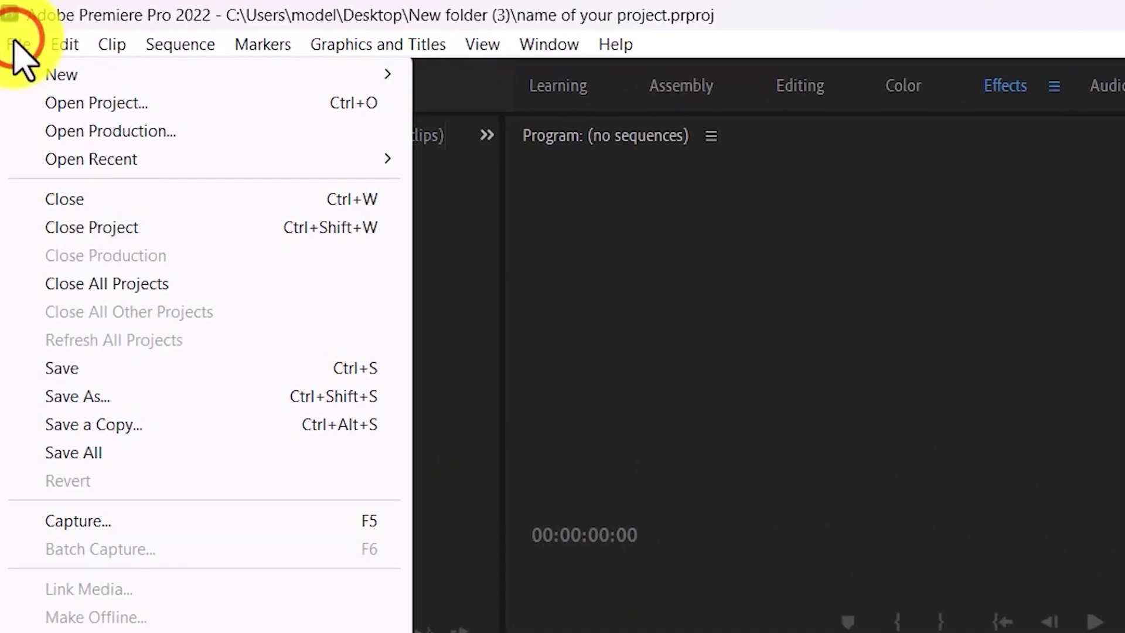
click(64, 45)
mouse_move(134, 601)
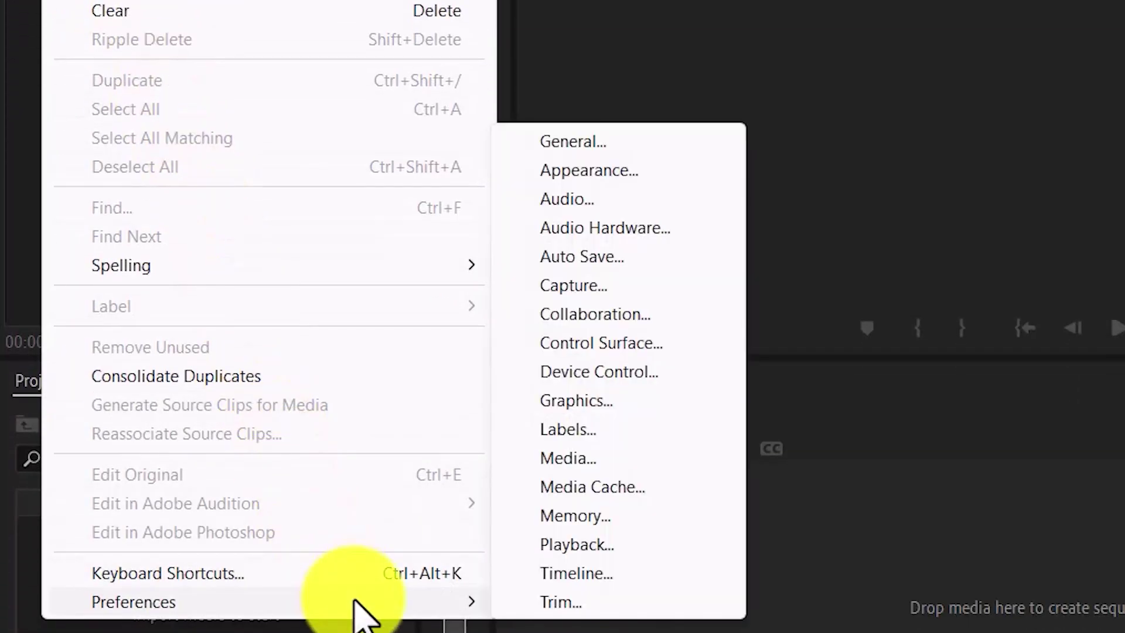
click(454, 277)
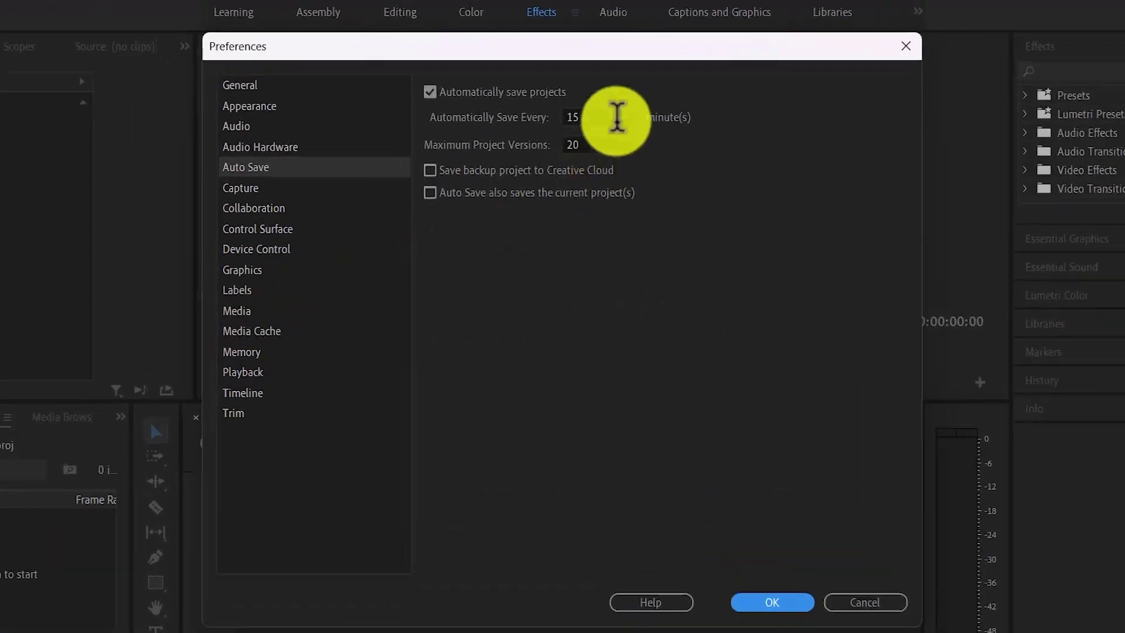
click(593, 129)
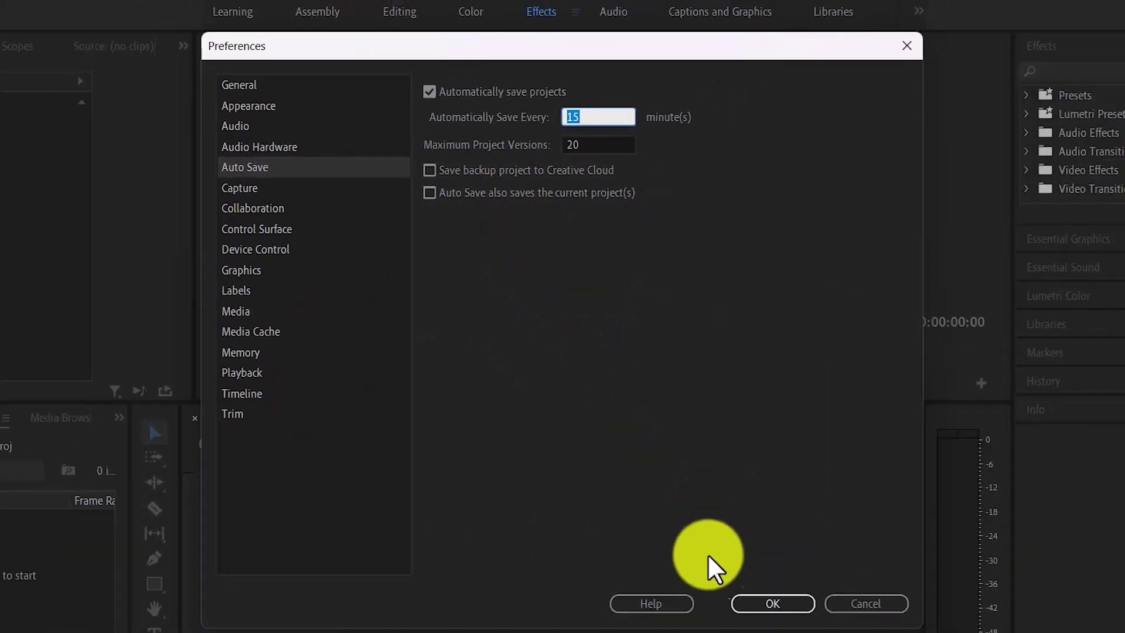
click(697, 511)
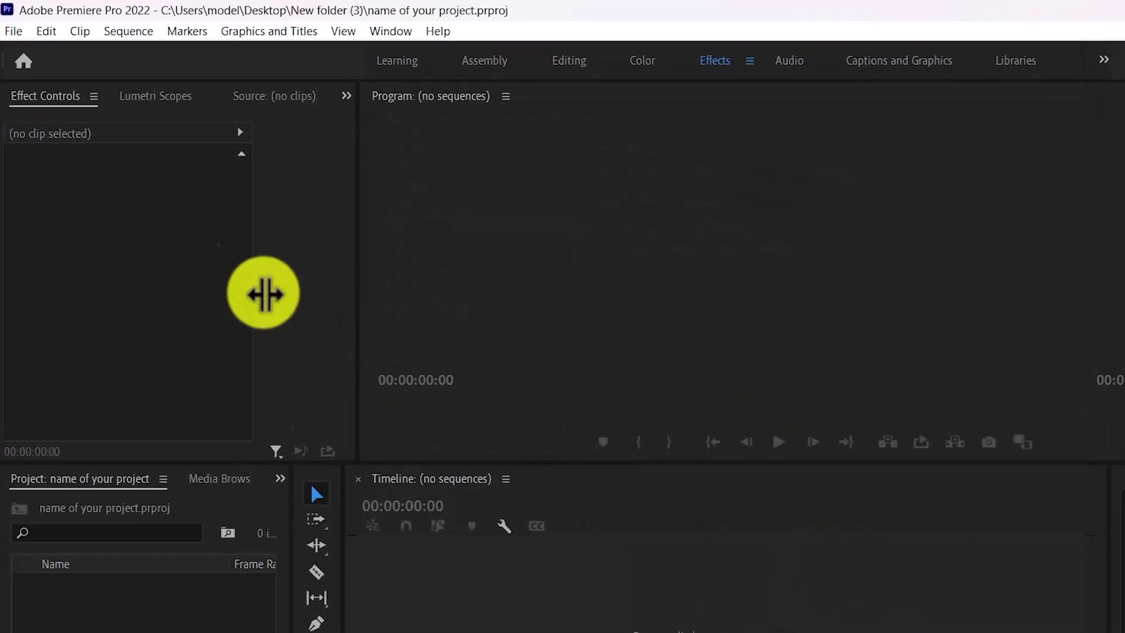
Open the 7:03 PM Modelman auto-save from episode 10 > premiere save > Auto-Save.
click(12, 24)
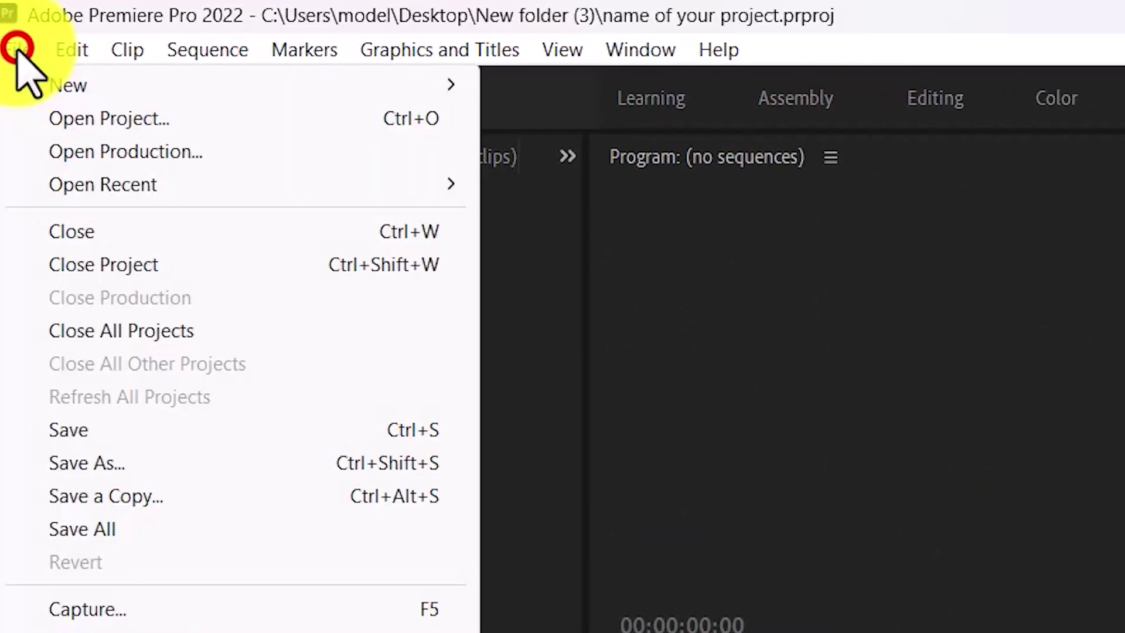
click(48, 116)
scroll(103, 289, down, 4)
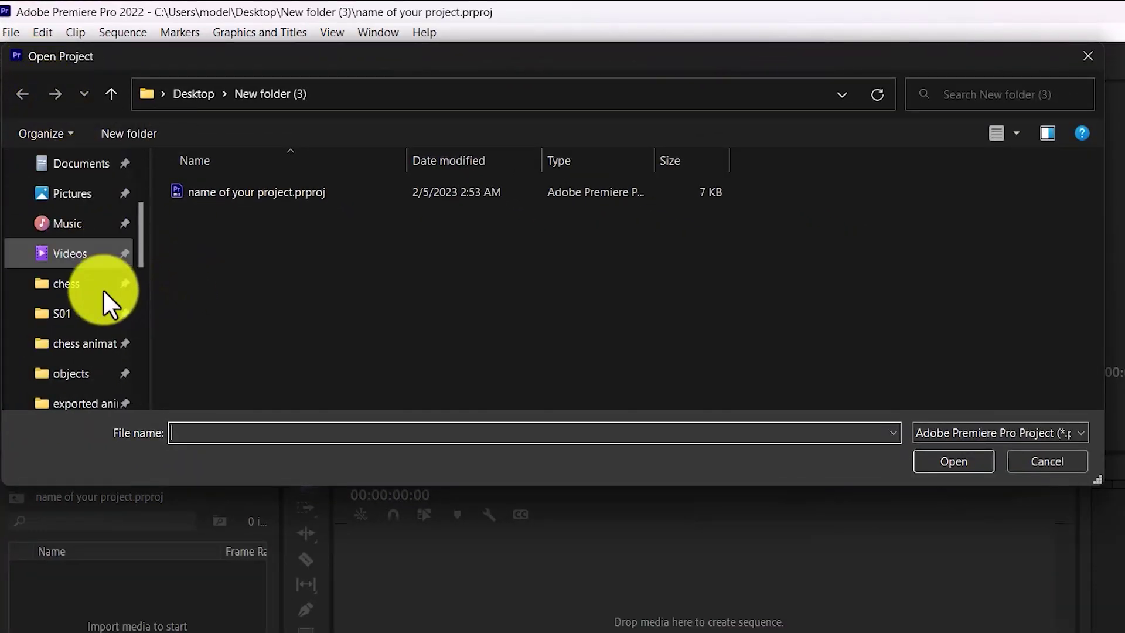
scroll(91, 264, down, 5)
click(90, 264)
double_click(206, 280)
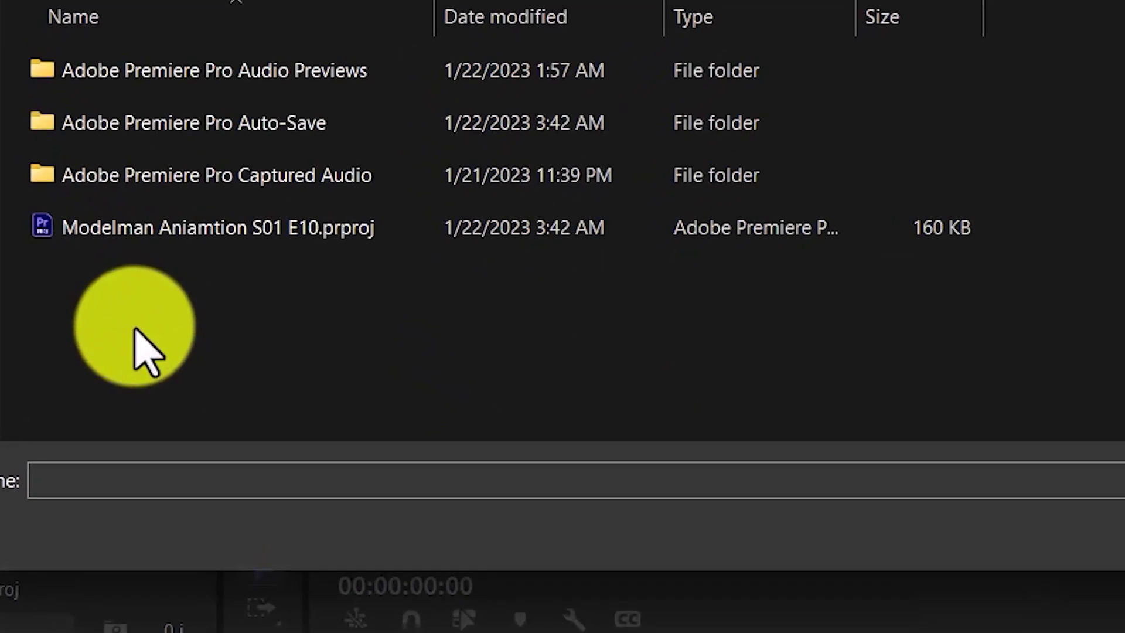
double_click(164, 127)
click(199, 78)
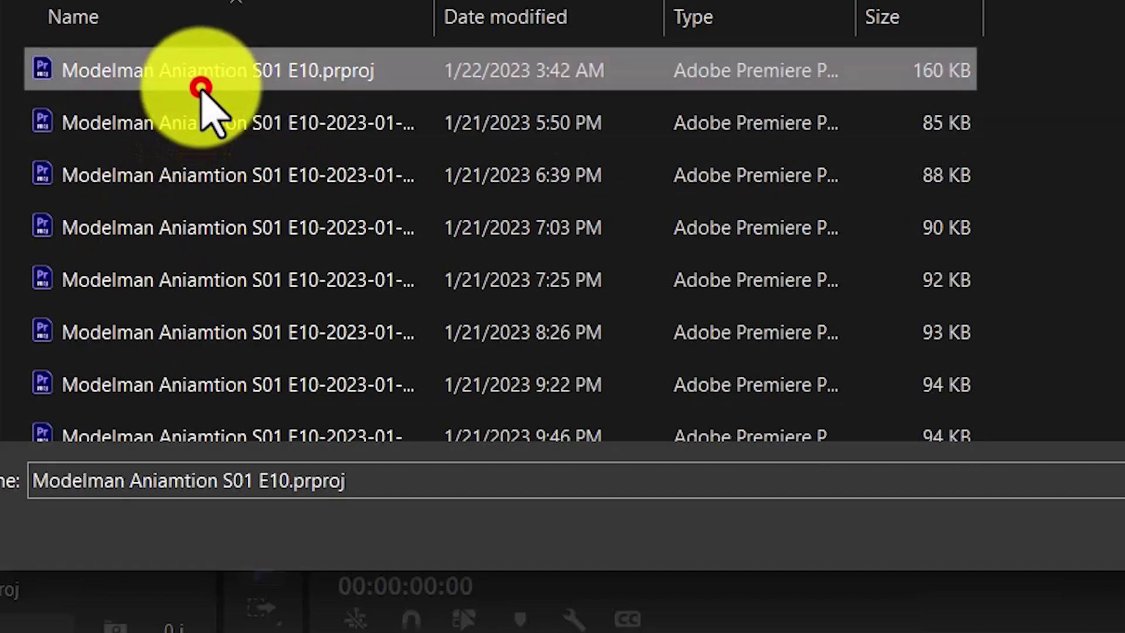
click(209, 165)
click(219, 227)
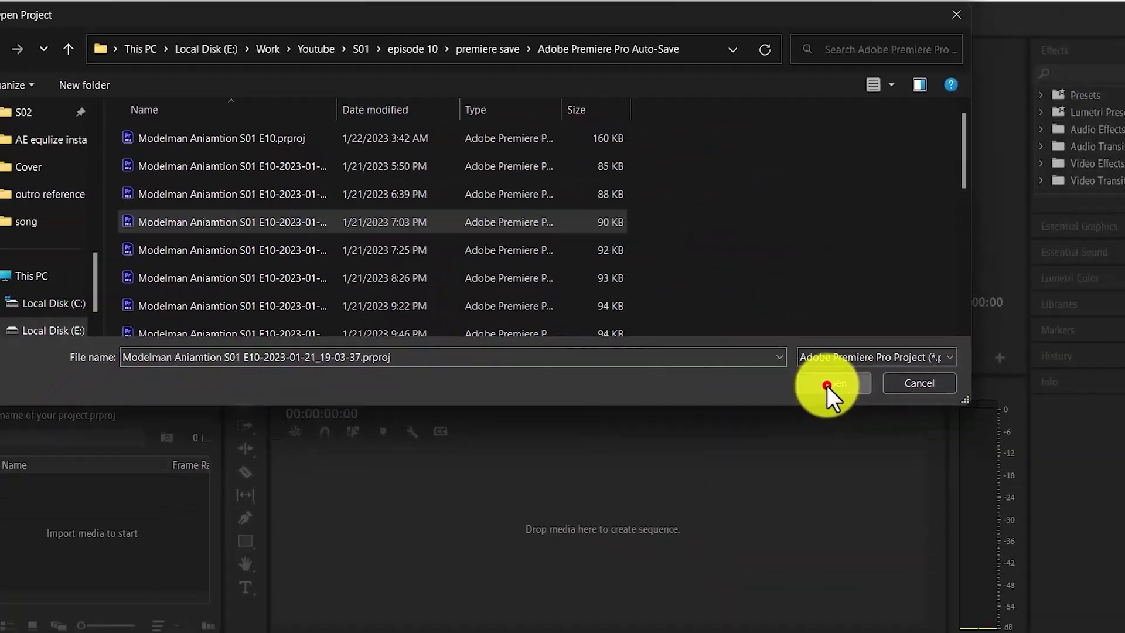
click(1070, 479)
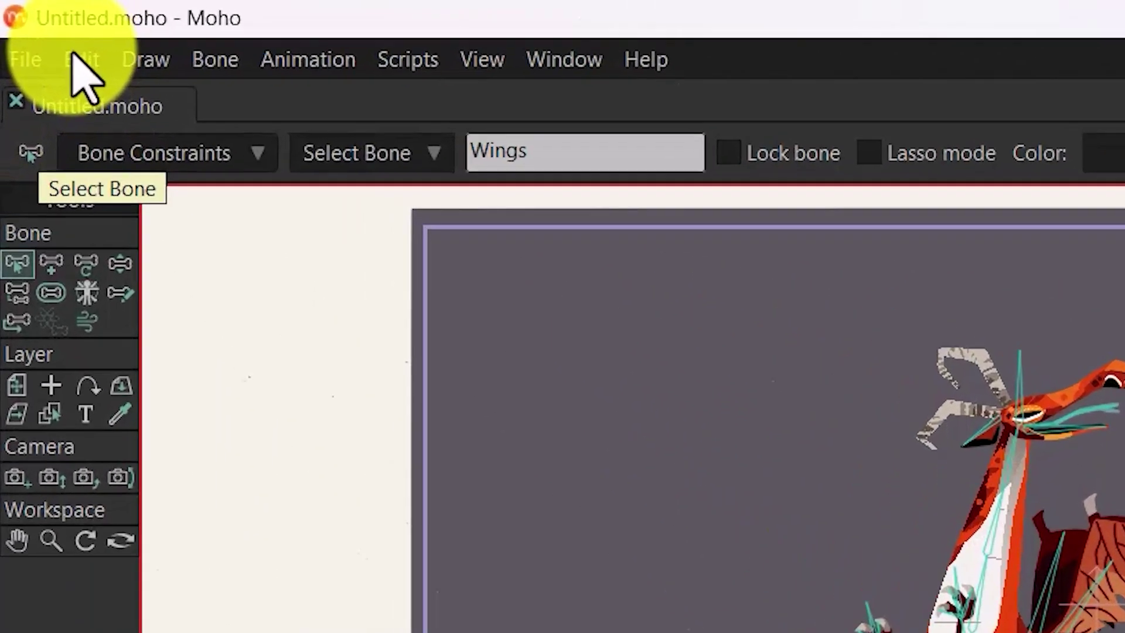
click(35, 26)
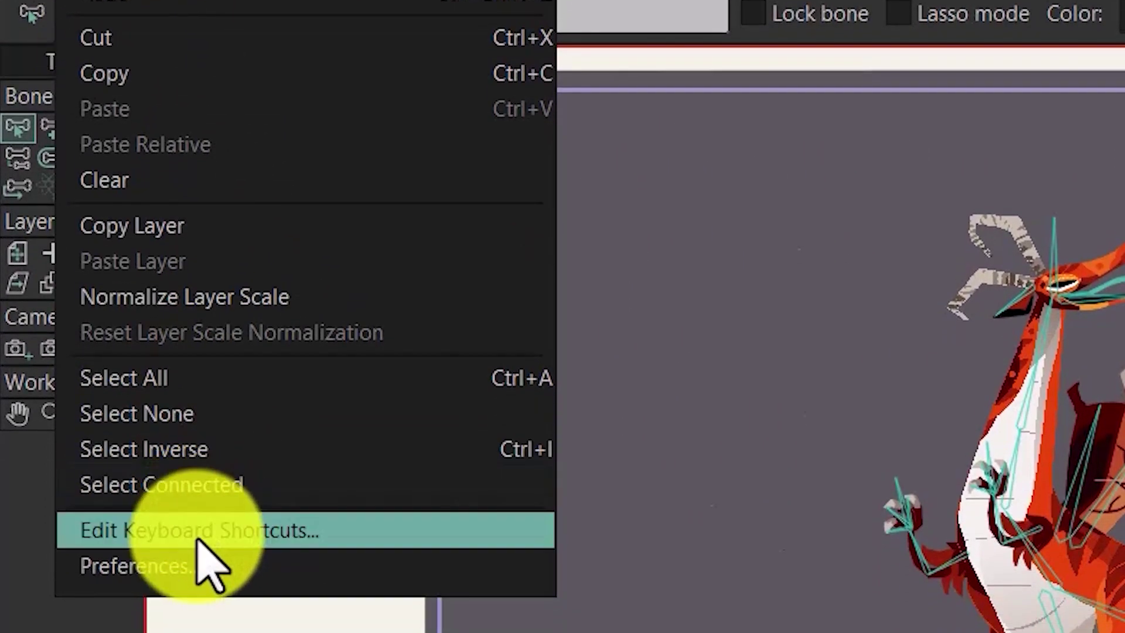
click(199, 553)
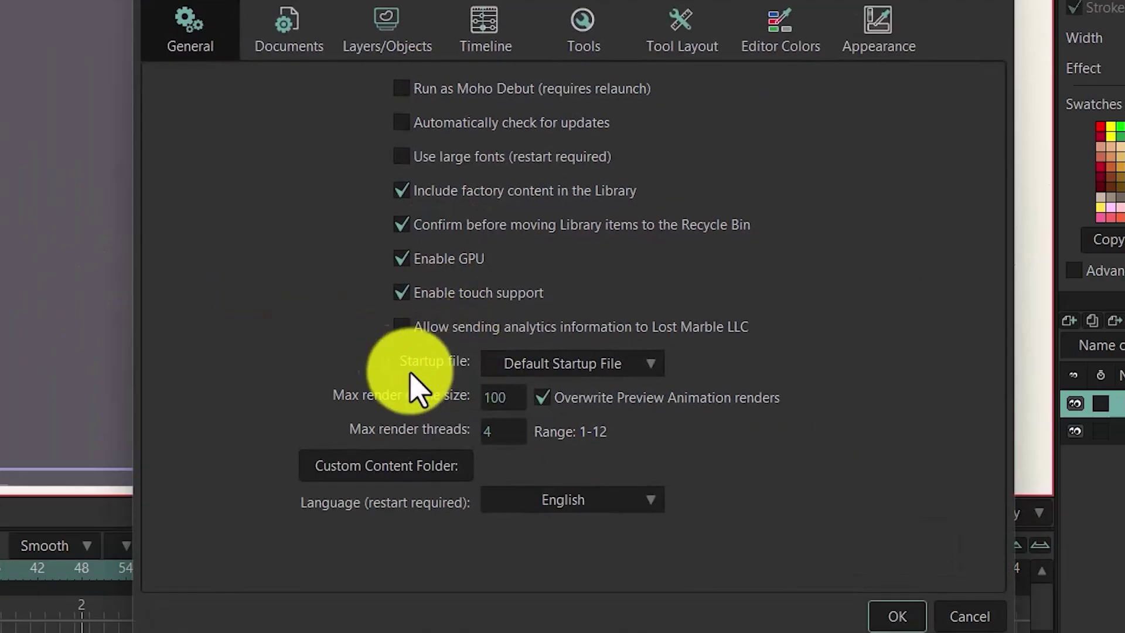
click(526, 362)
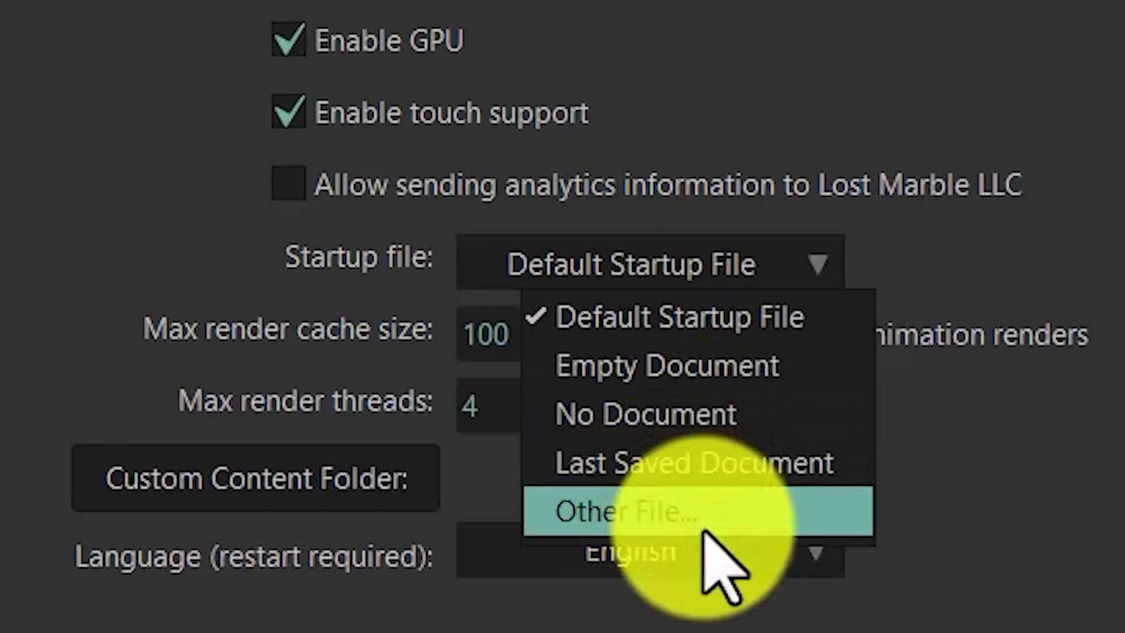
click(768, 512)
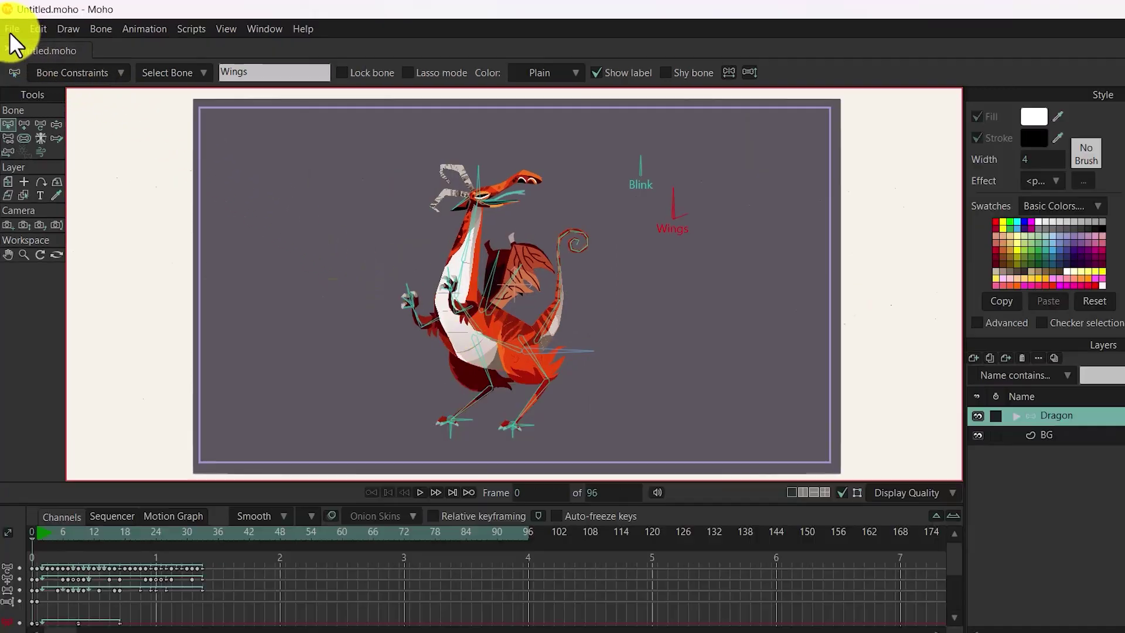
Start a new blank document and close the Untitled dragon document.
click(11, 26)
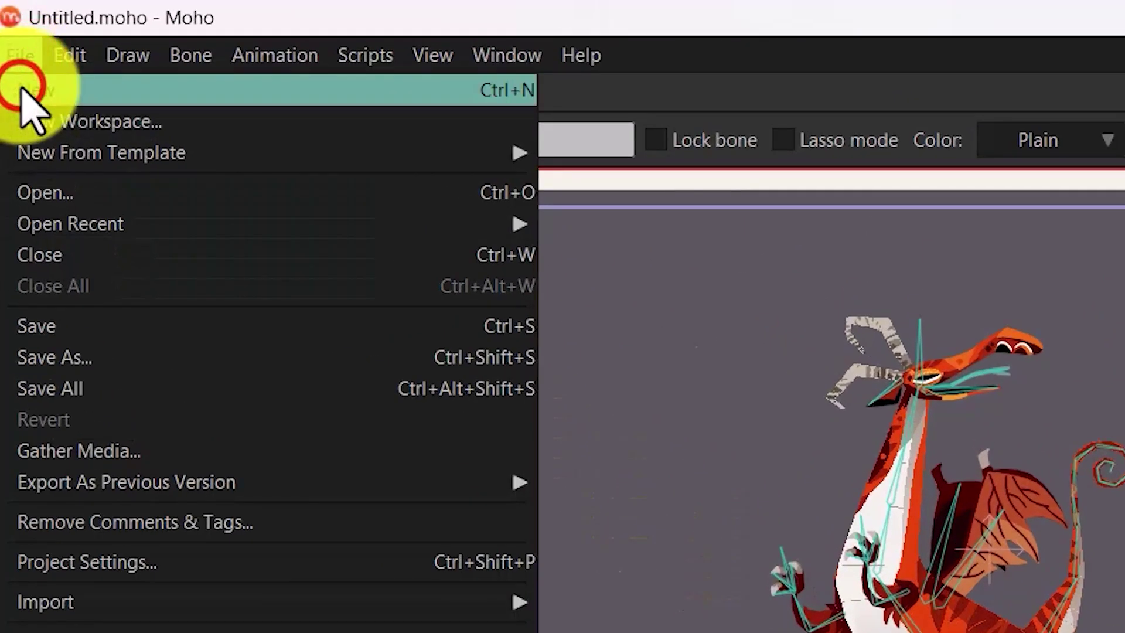
click(23, 89)
click(13, 96)
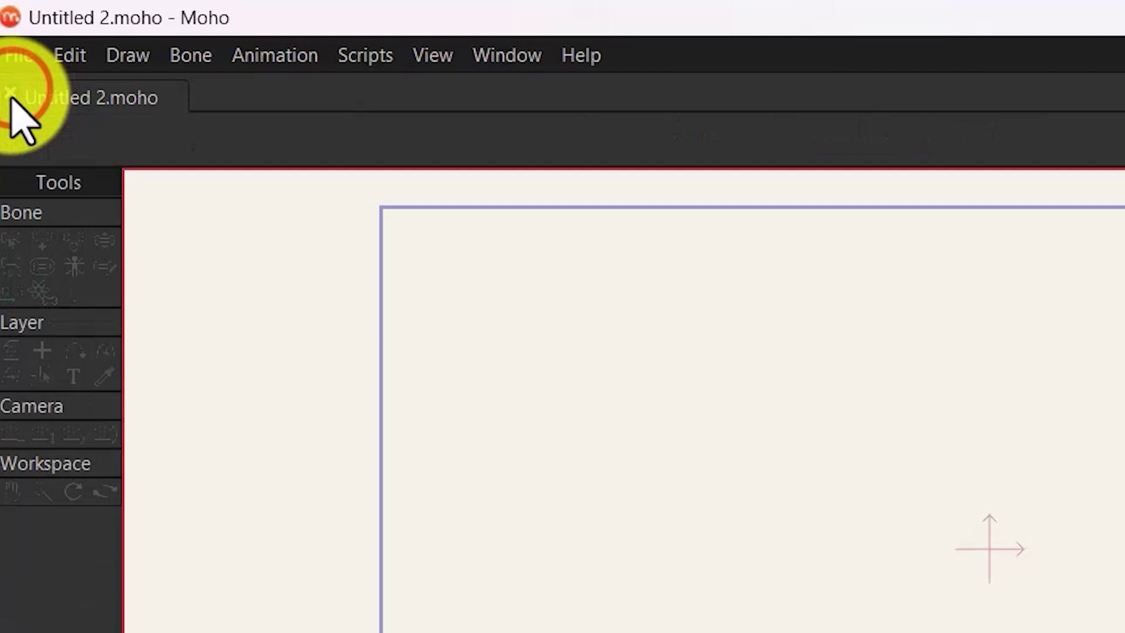
Save it as 'name of your file.moho' in Desktop\New folder (2)\New folder, then close it.
click(13, 53)
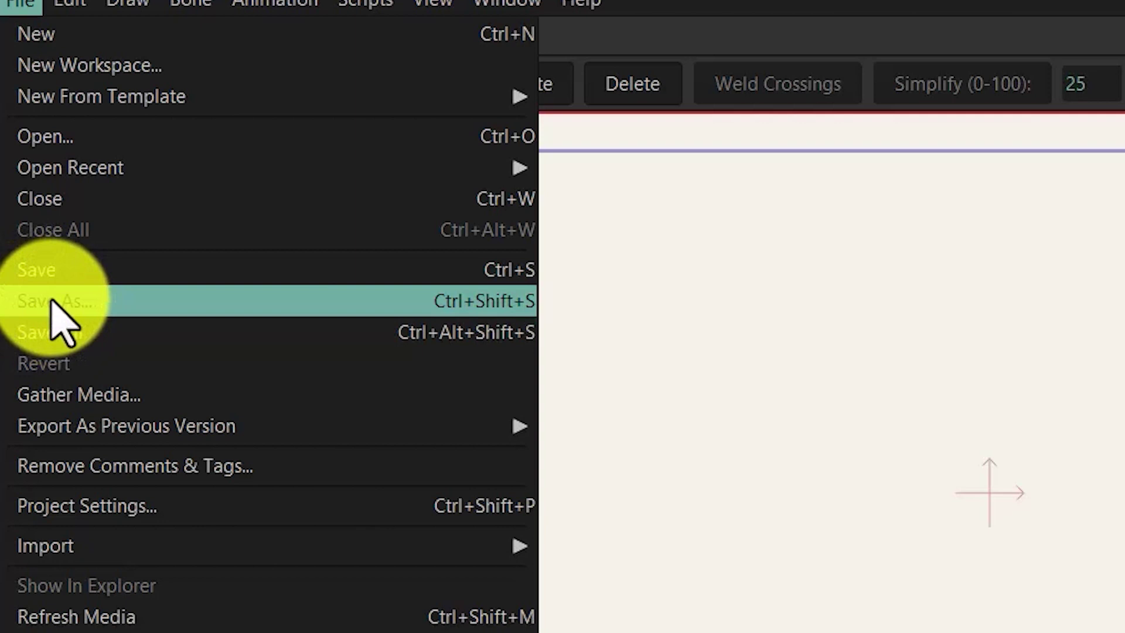
click(60, 271)
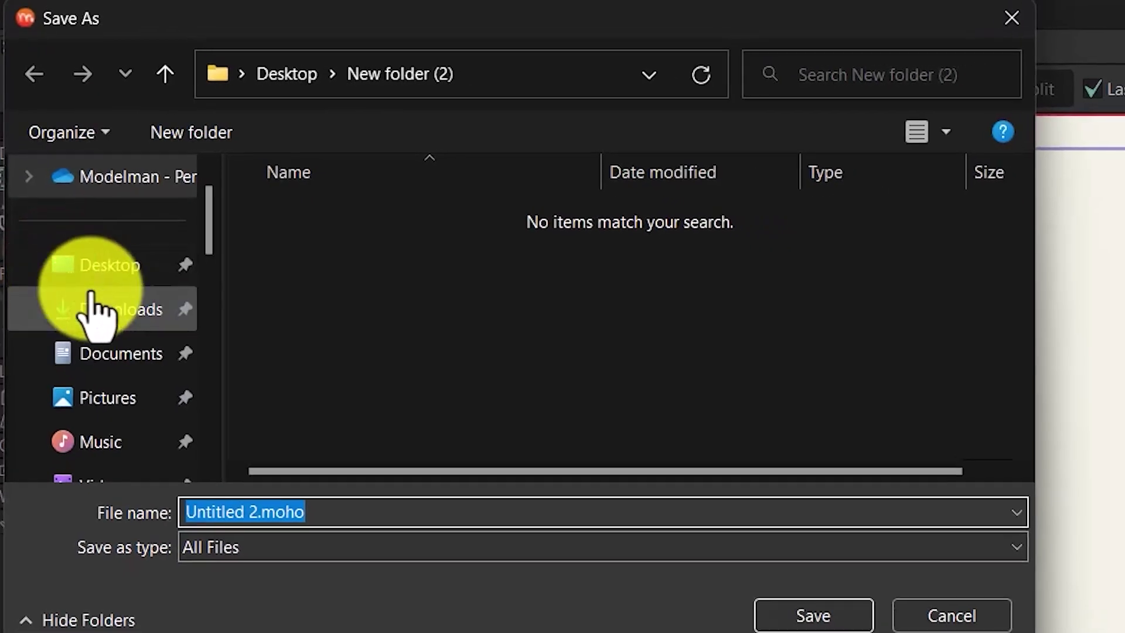
click(452, 507)
text(name of your file)
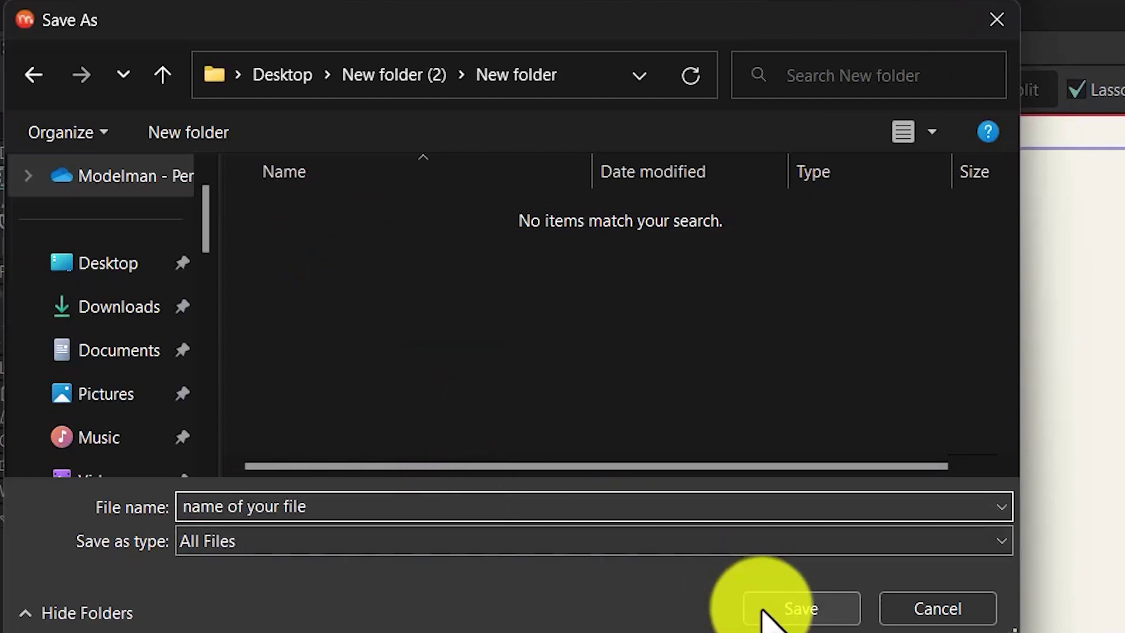
click(764, 615)
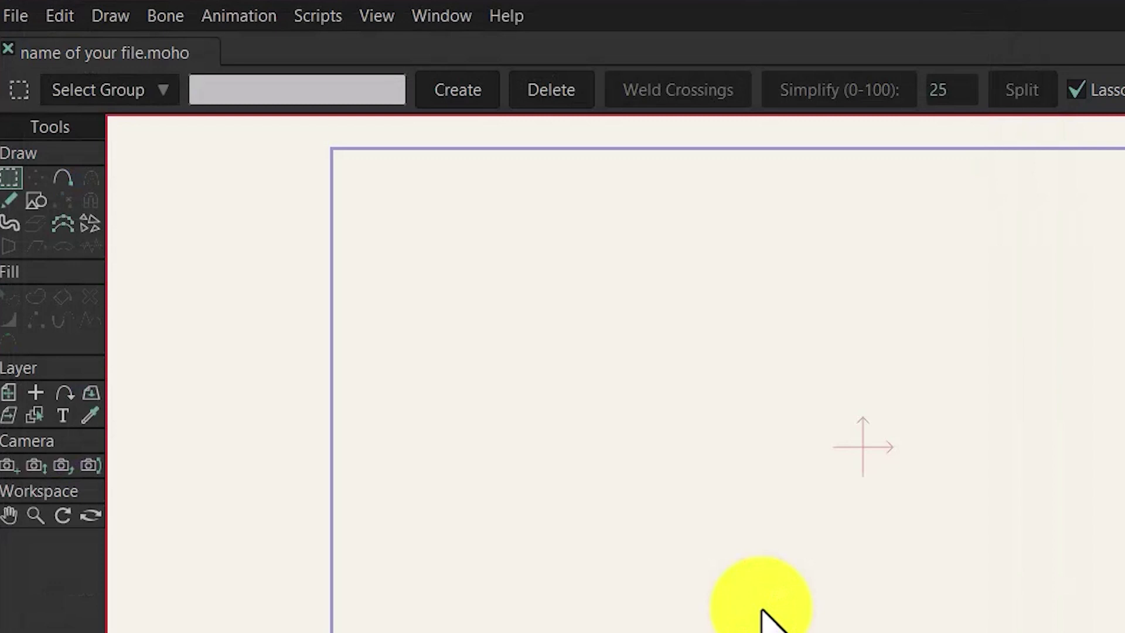
mouse_move(105, 53)
click(8, 53)
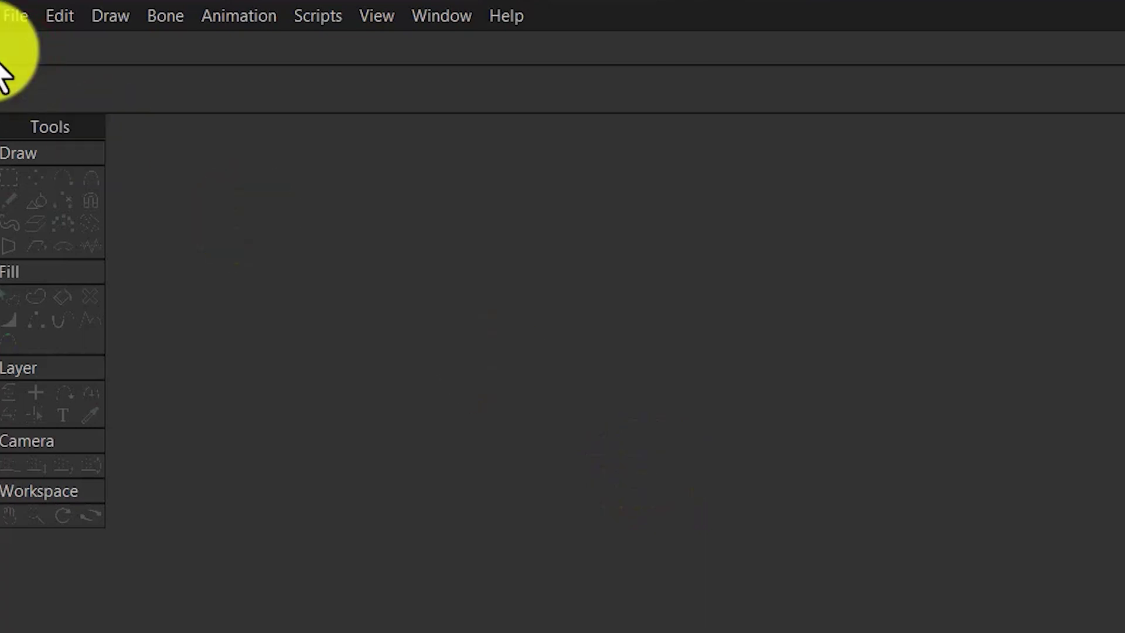
Reopen 'name of your file.moho' with the star drawing and save it.
click(16, 20)
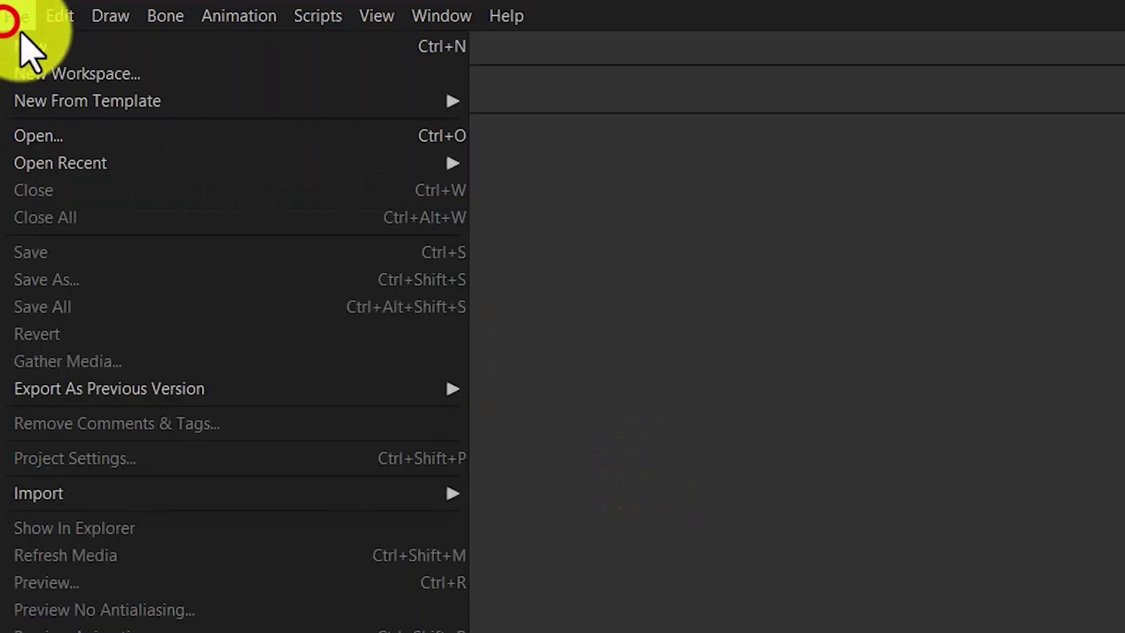
click(121, 141)
click(344, 212)
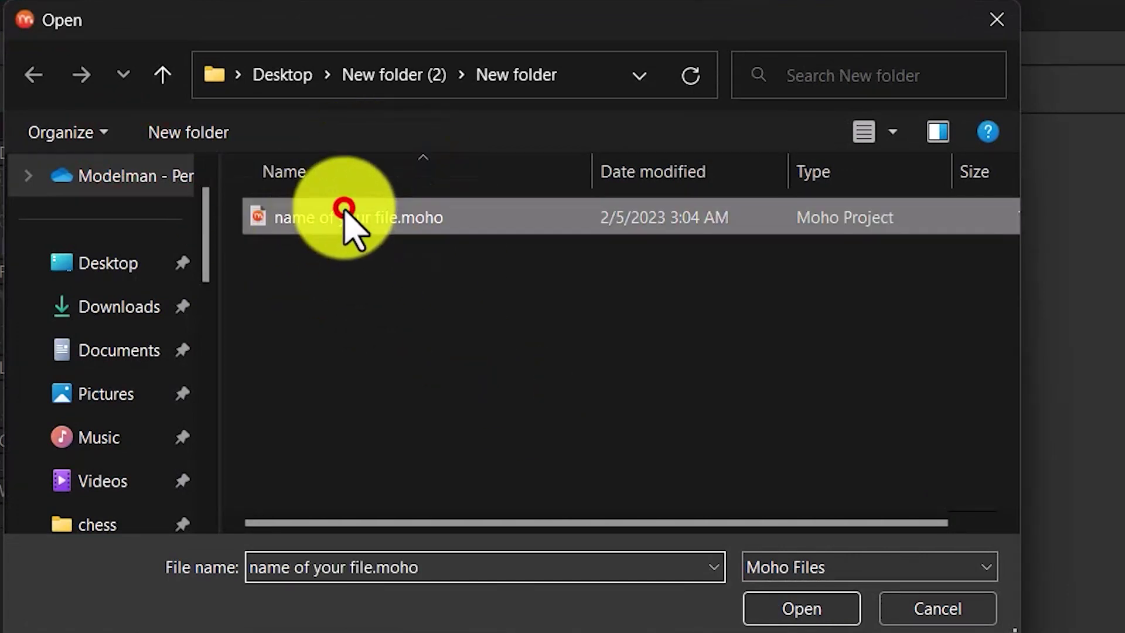
click(777, 605)
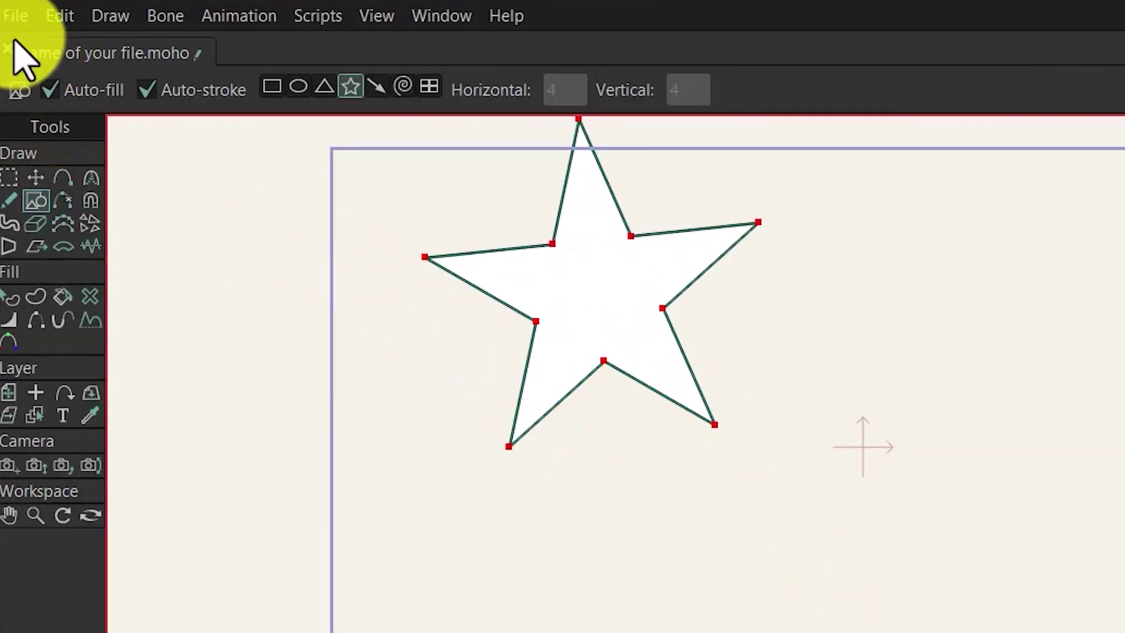
click(14, 16)
click(45, 251)
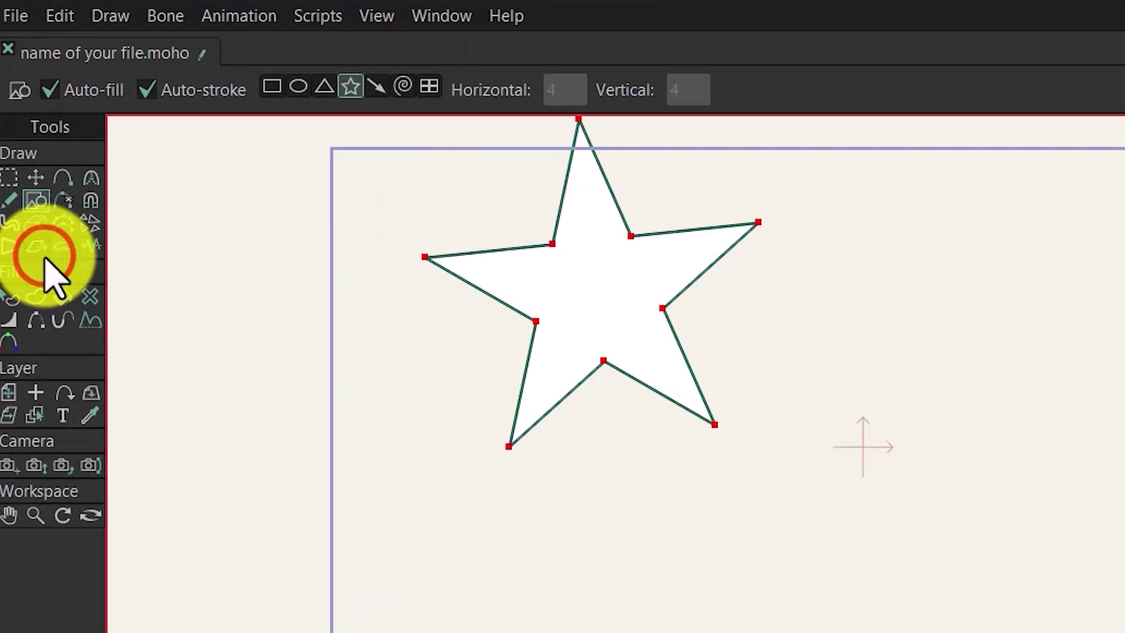
Save a copy named 'a new file' alongside it.
click(15, 16)
click(88, 273)
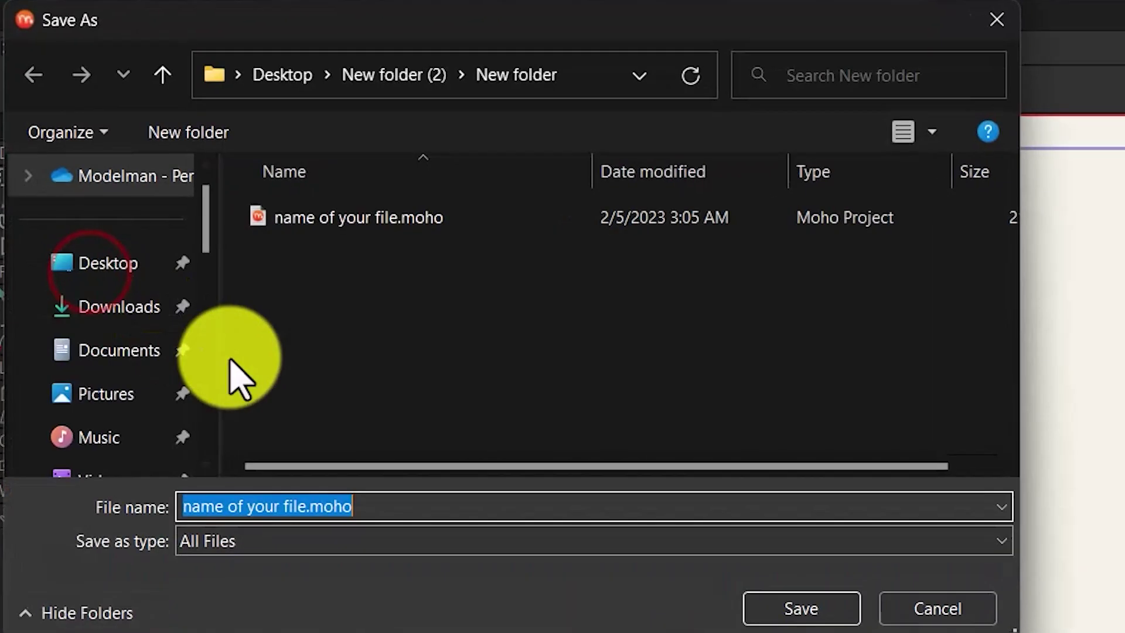
click(402, 502)
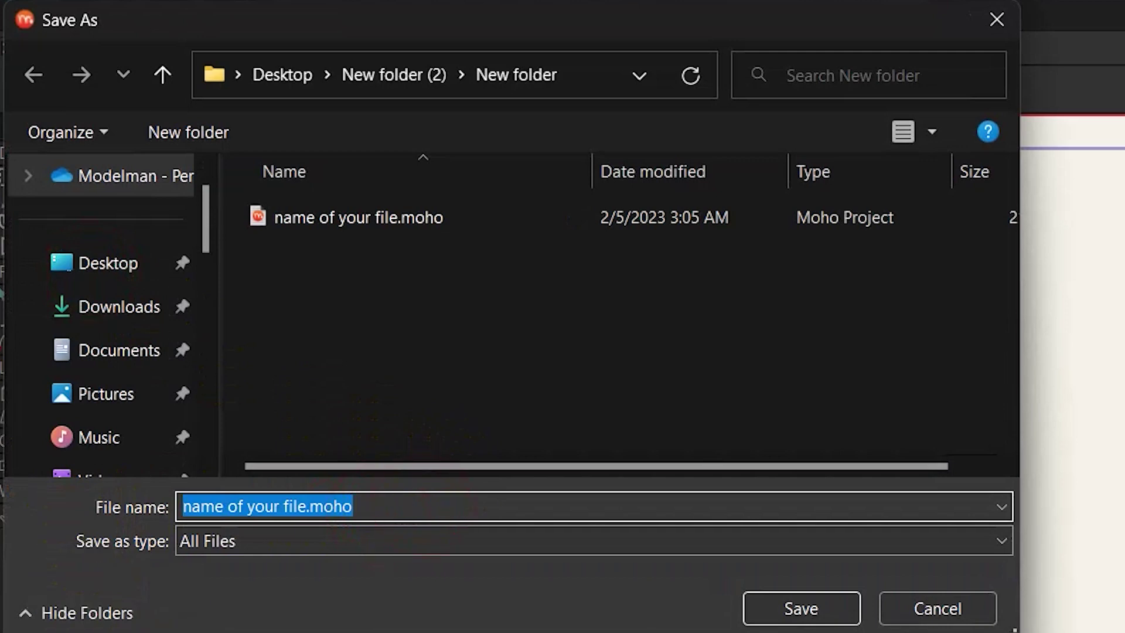
text(a new file)
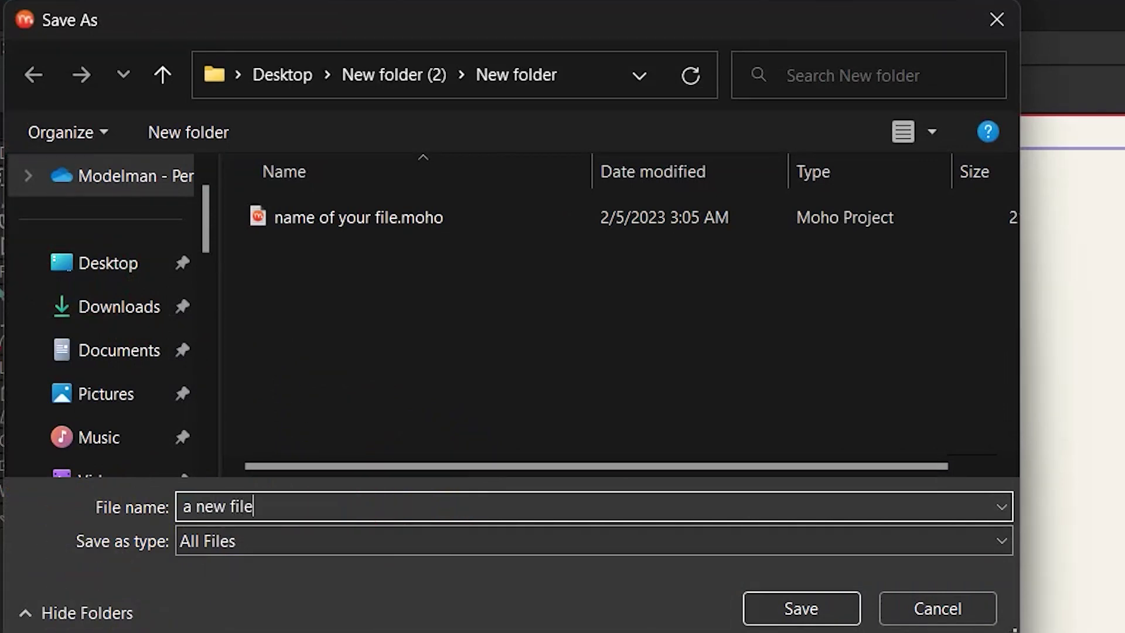
click(796, 604)
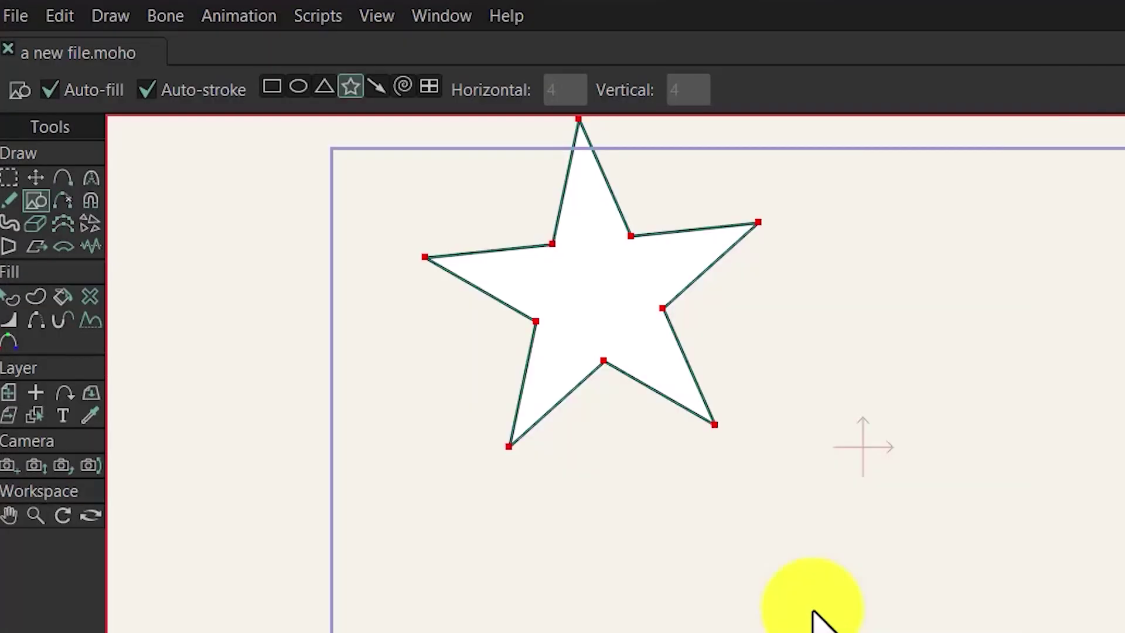
Dismiss the Open dialog, undo the latest stars with Ctrl+Z, then redo them.
click(16, 18)
click(44, 133)
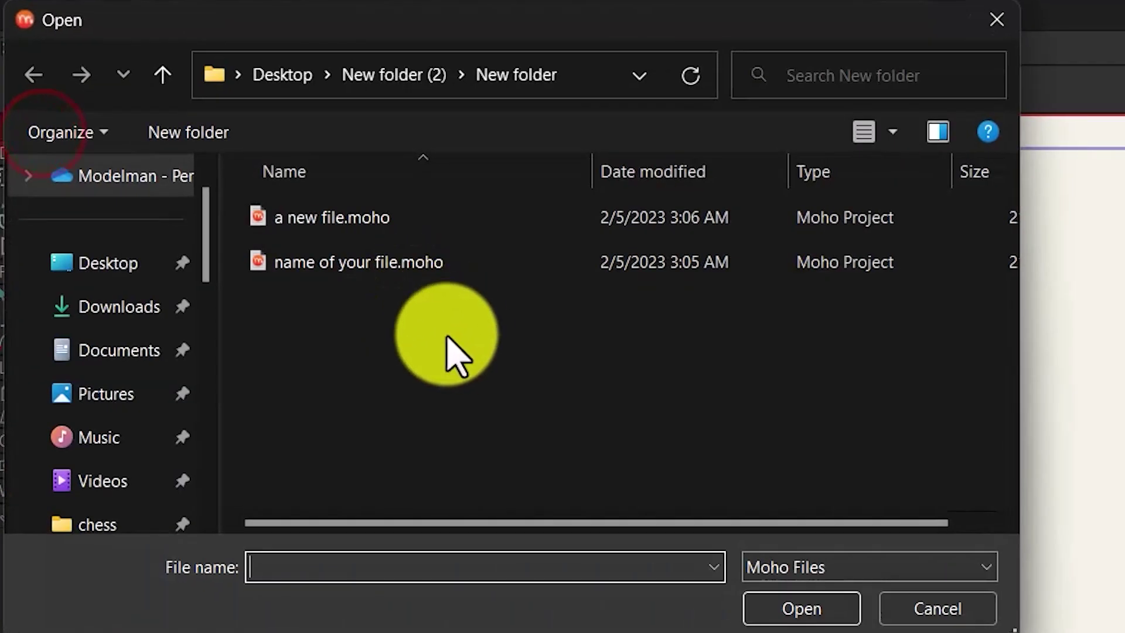
key(Escape)
key(ctrl+z)
key(ctrl+z)
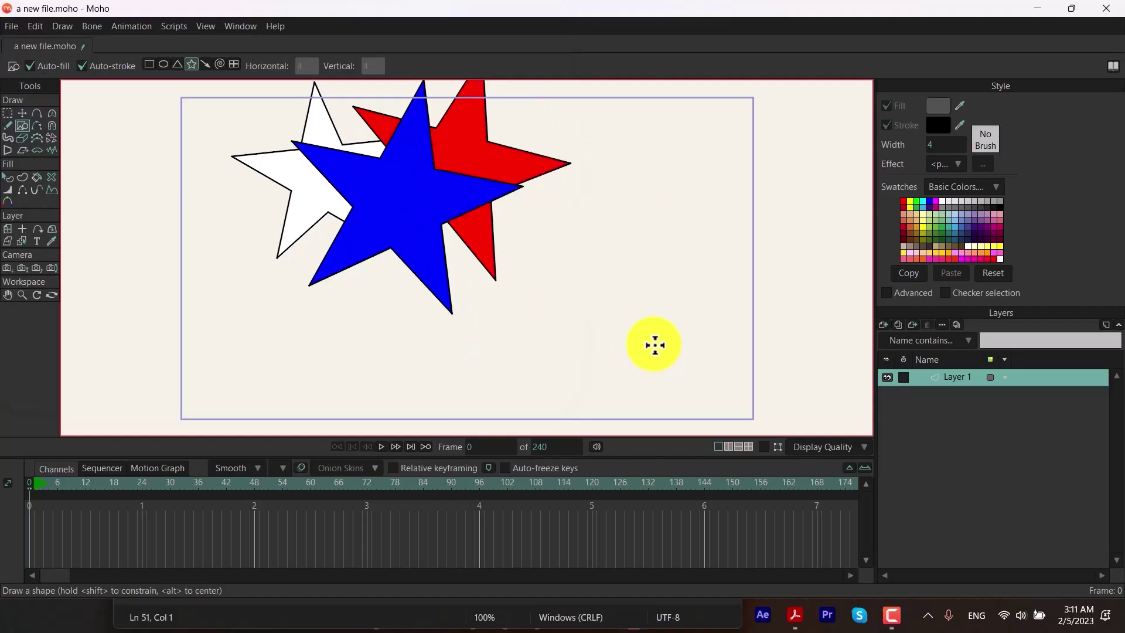
key(ctrl+z)
key(ctrl+z)
key(ctrl+z)
key(ctrl+shift+z)
key(ctrl+shift+z)
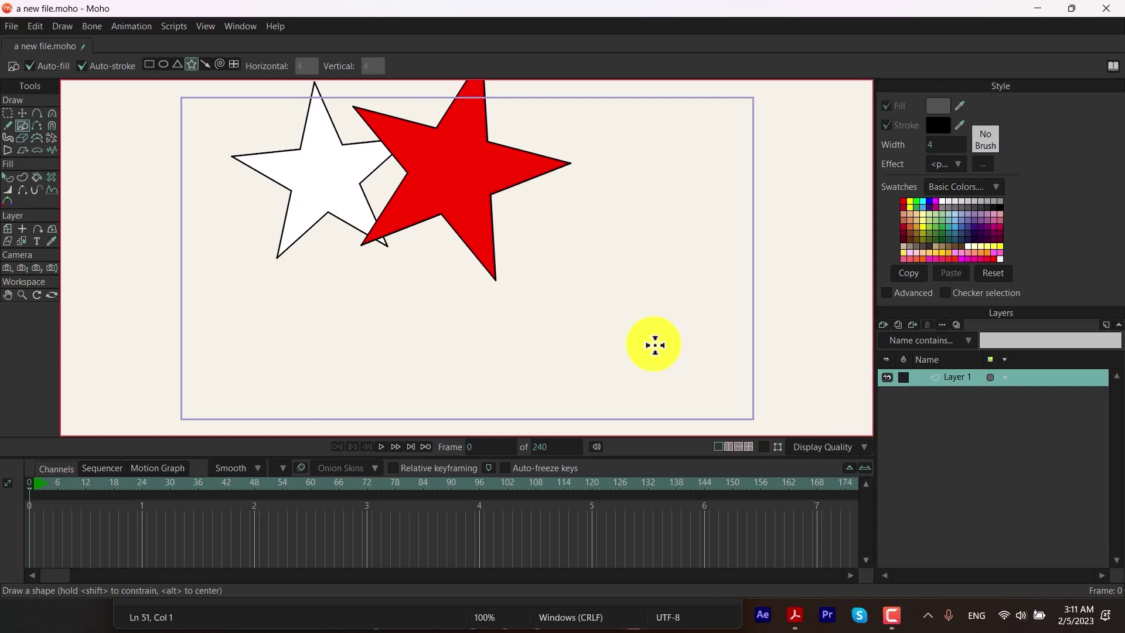
key(ctrl+shift+z)
key(ctrl+shift+z)
key(ctrl+shift+z)
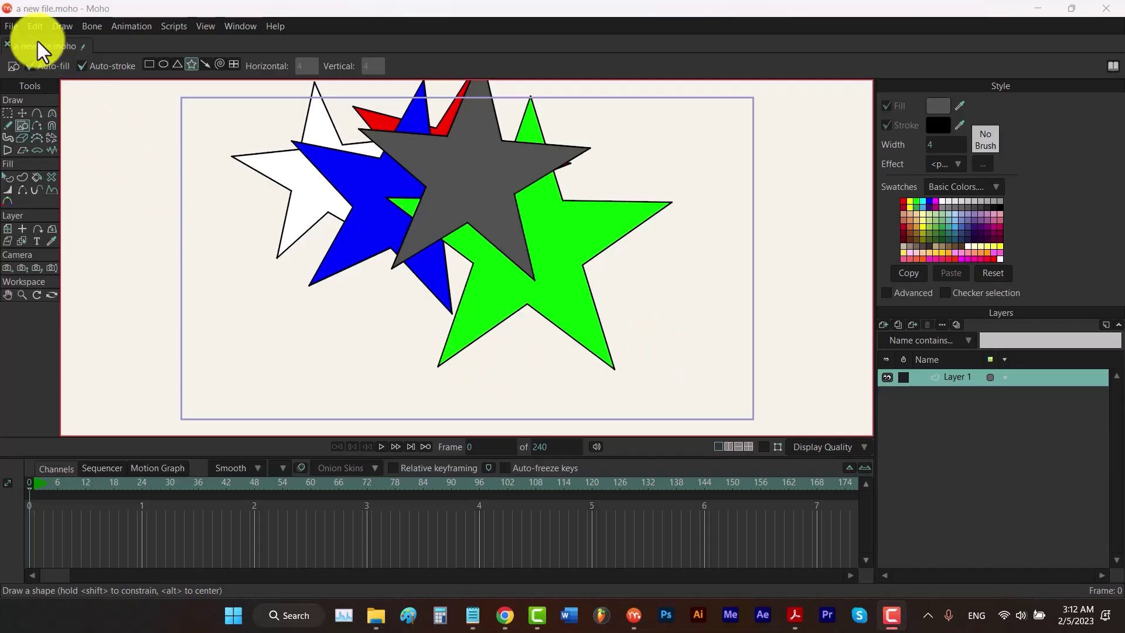
Save As over 'name of your file.moho' and confirm replacing the old file.
click(16, 25)
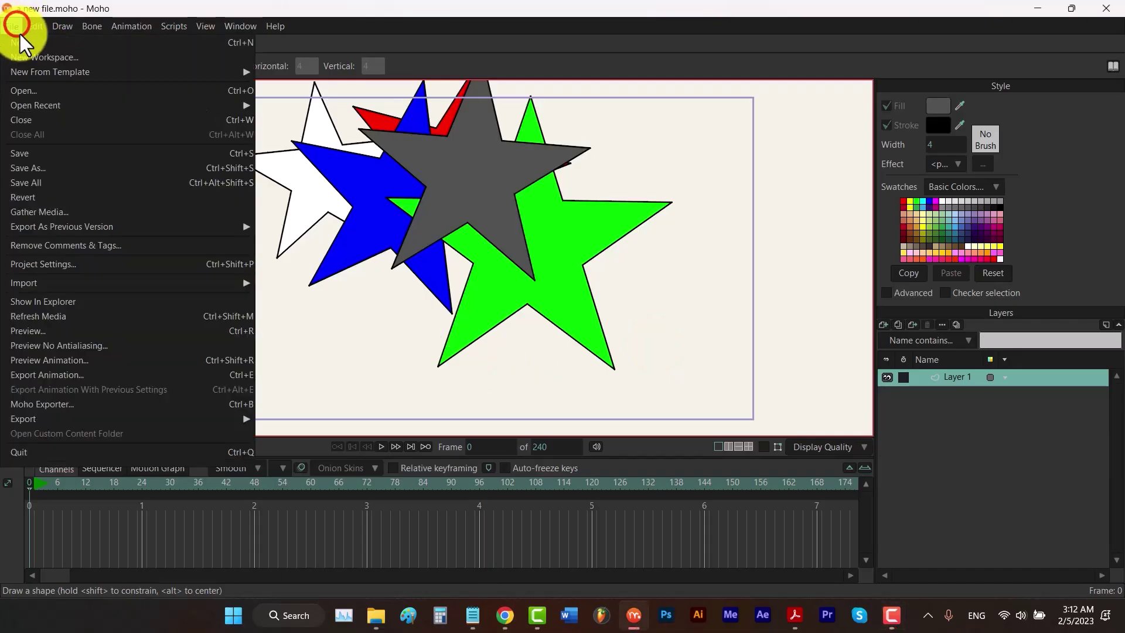
click(65, 167)
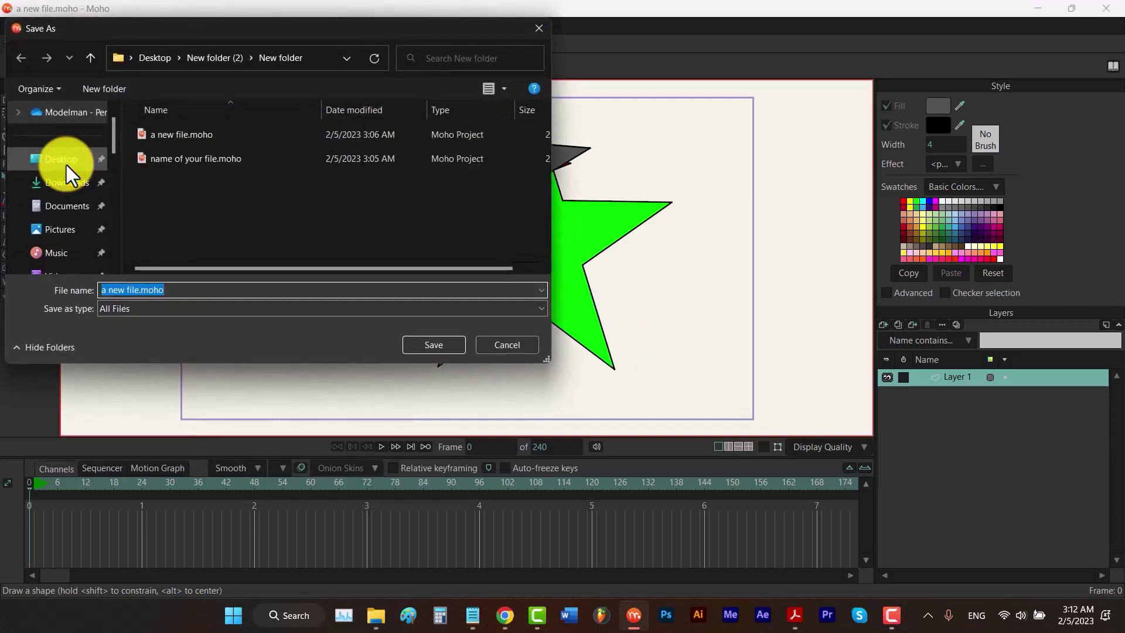
click(196, 161)
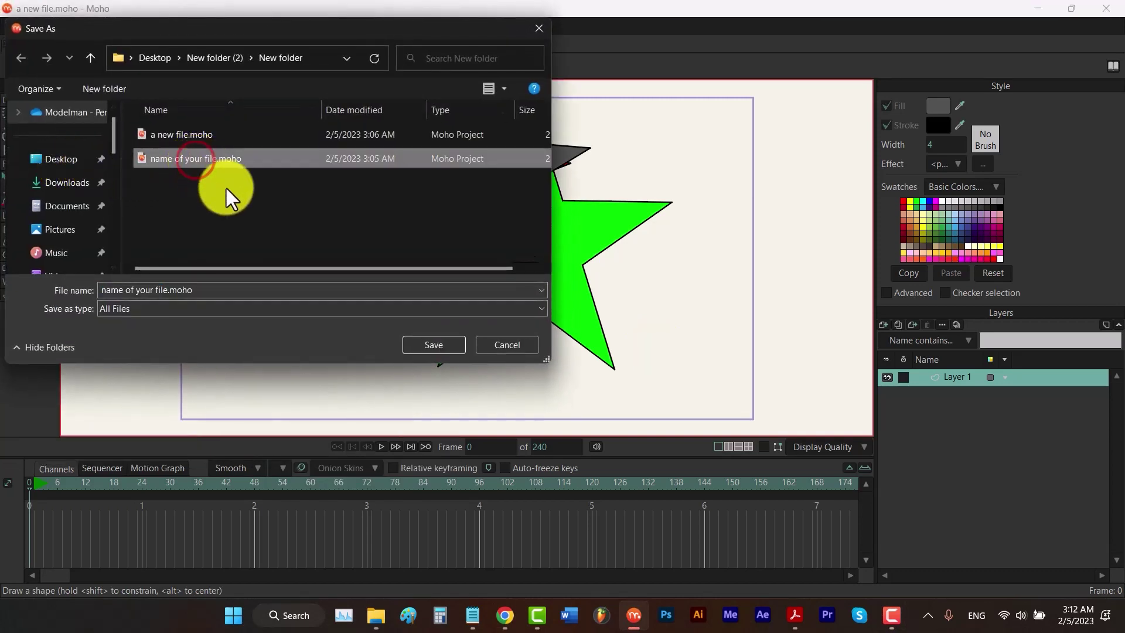
click(424, 346)
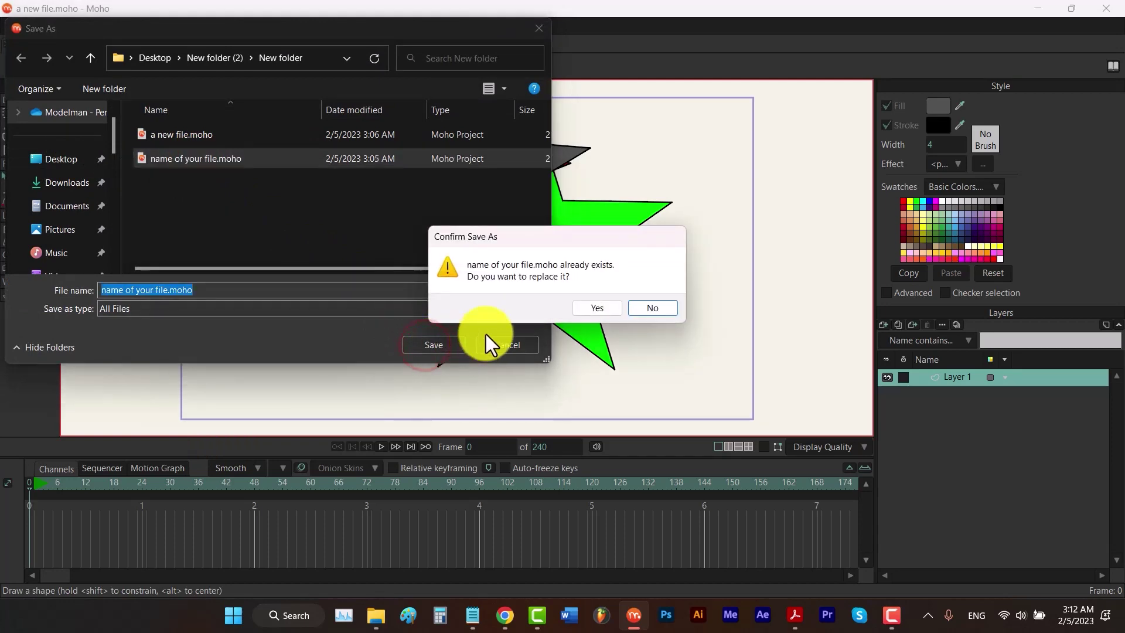
click(596, 312)
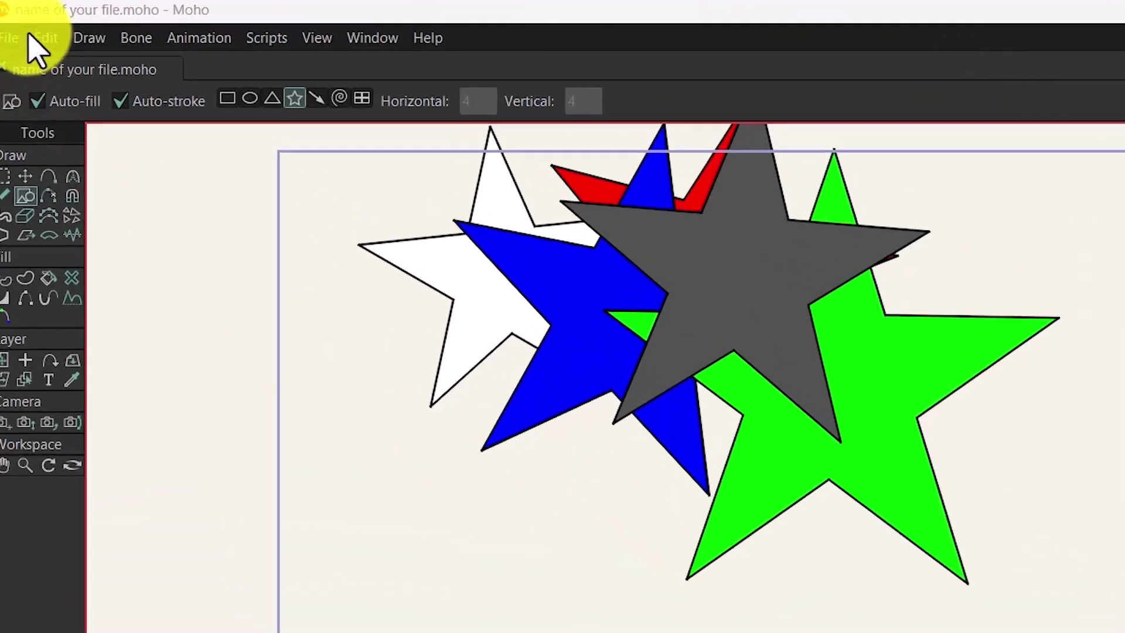
Show the Documents tab of Moho's Preferences.
click(30, 24)
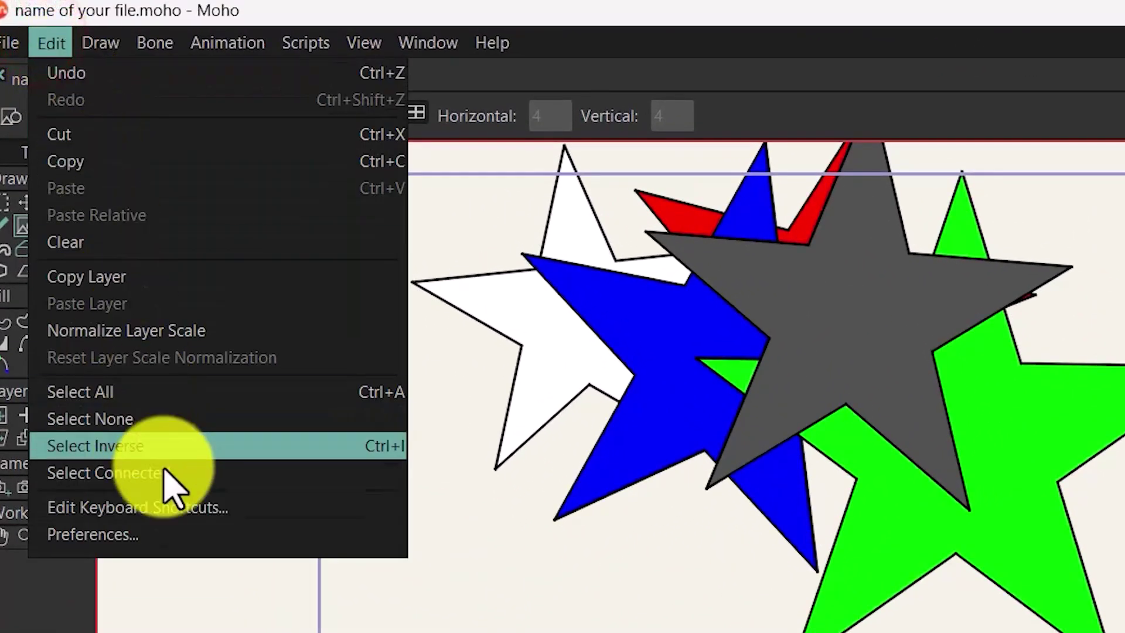
click(167, 534)
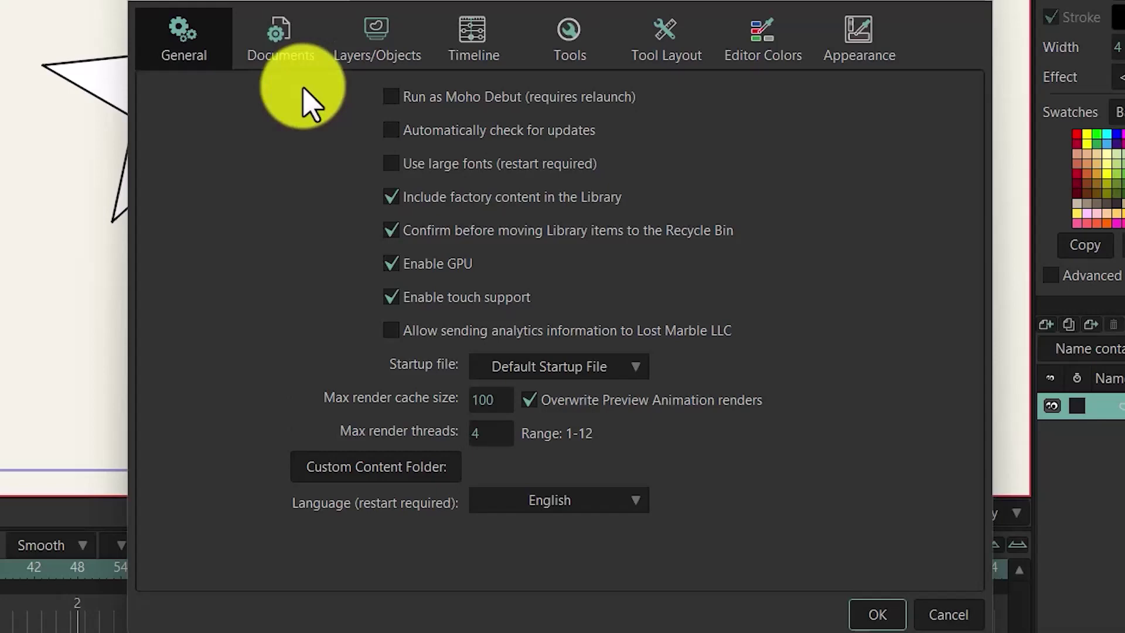
click(297, 48)
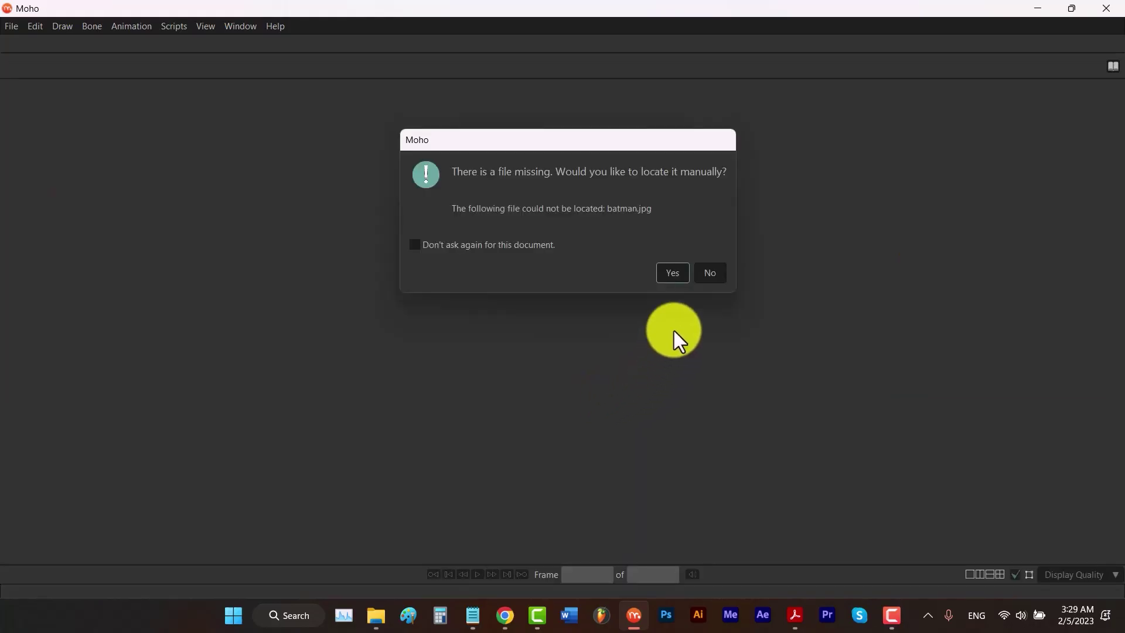
Open batman.moho without locating the missing batman.jpg, keeping a placeholder image.
click(704, 279)
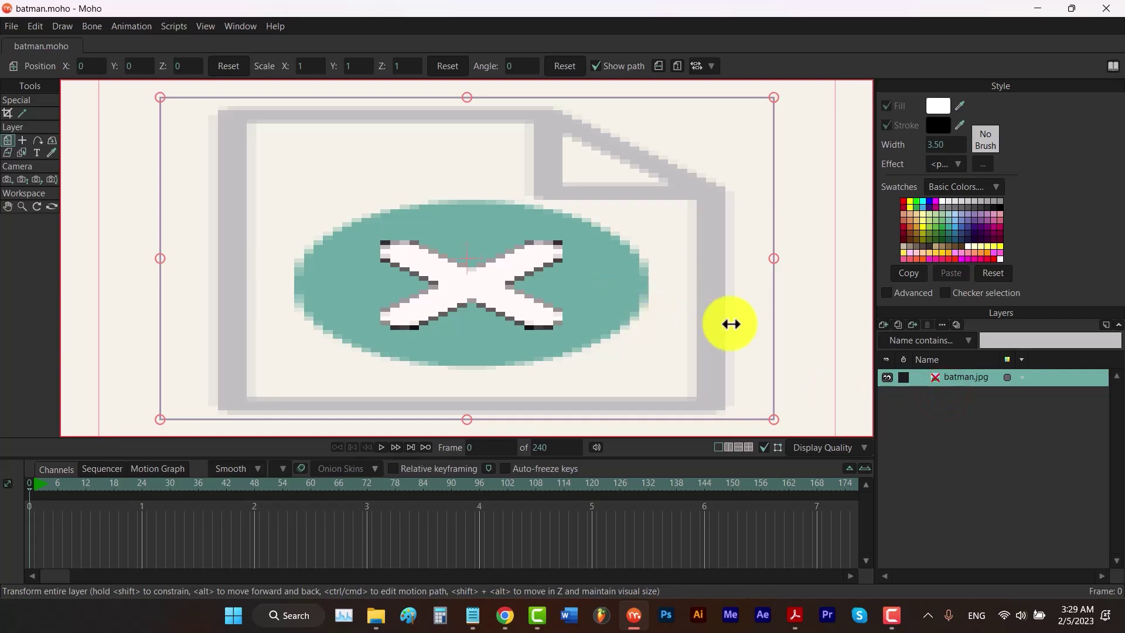
Set the batman.jpg layer's source image to batman.jpg in 'new folder' and apply it.
double_click(967, 381)
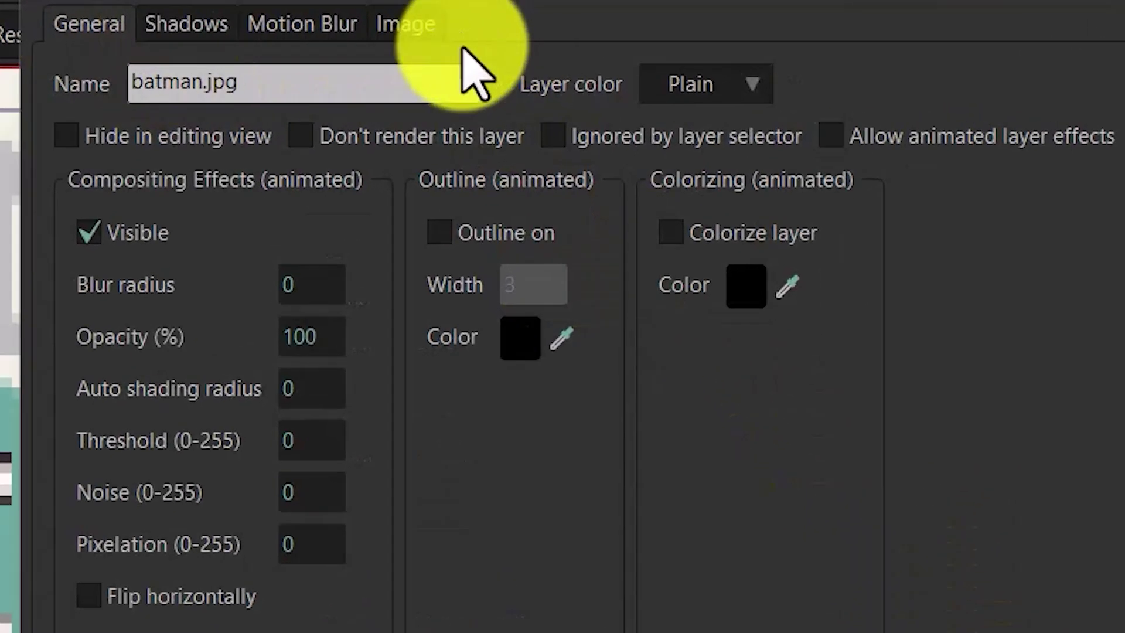
click(409, 22)
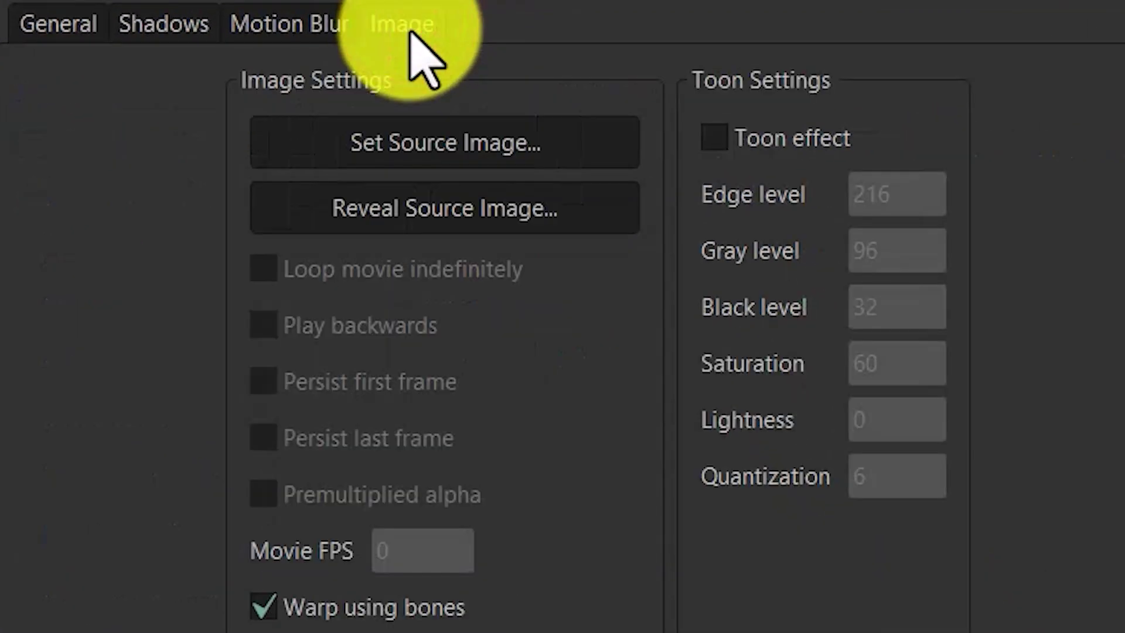
click(419, 144)
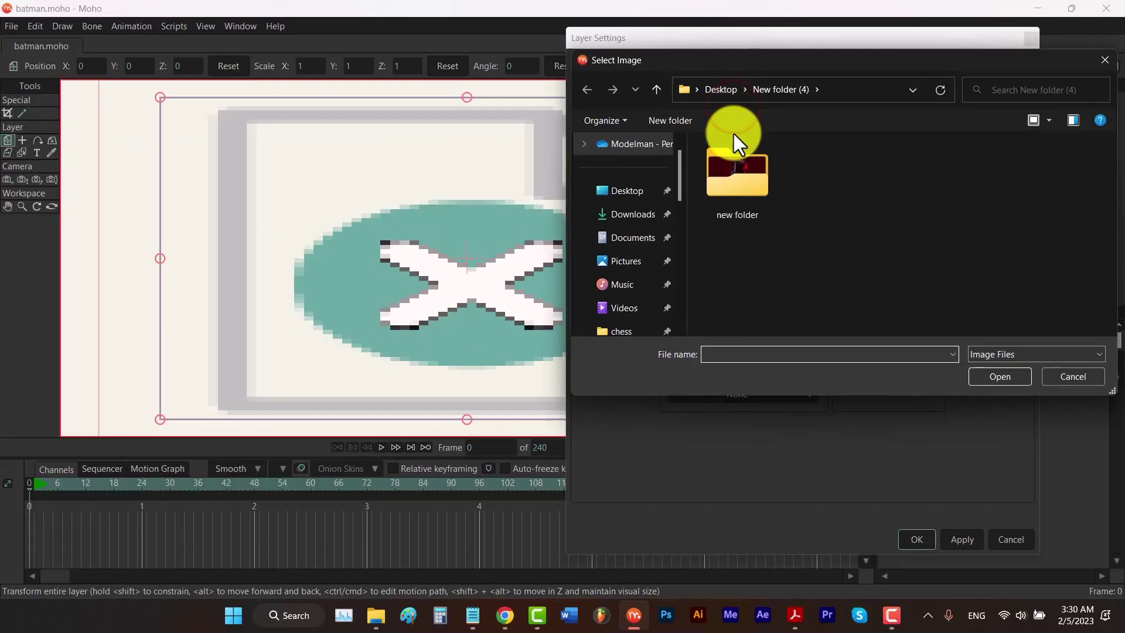
double_click(733, 166)
click(743, 191)
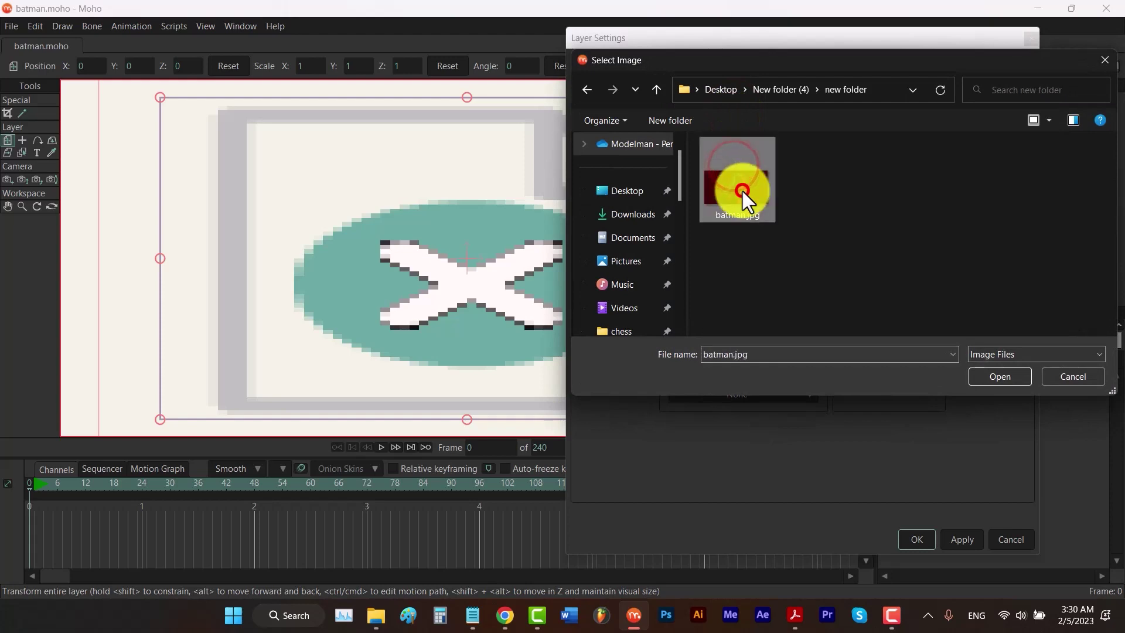
click(977, 375)
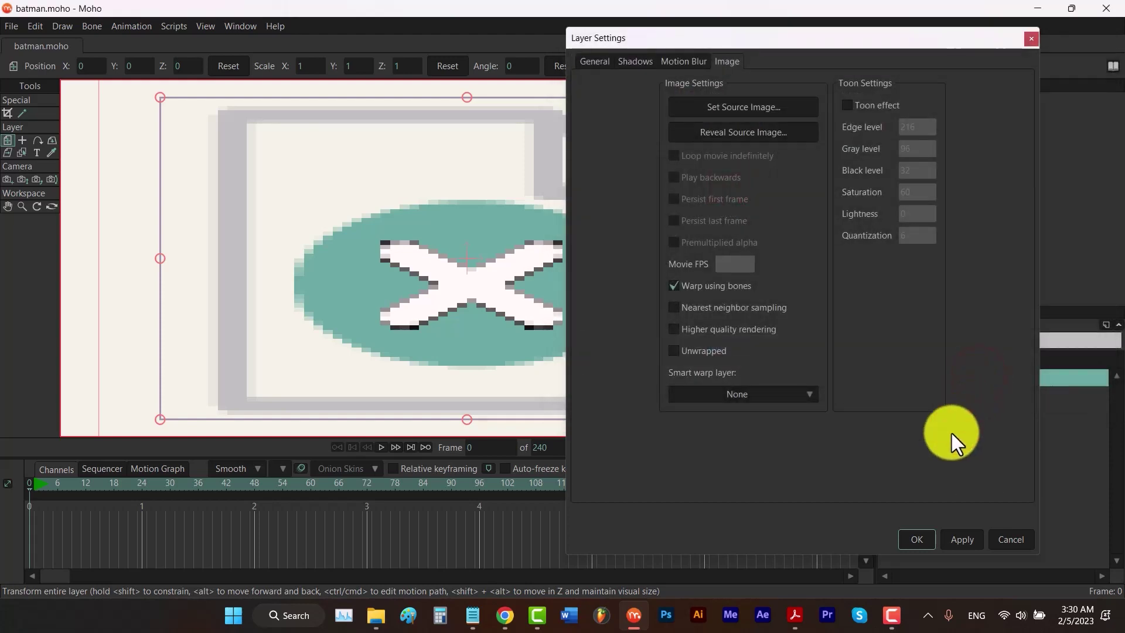
click(926, 536)
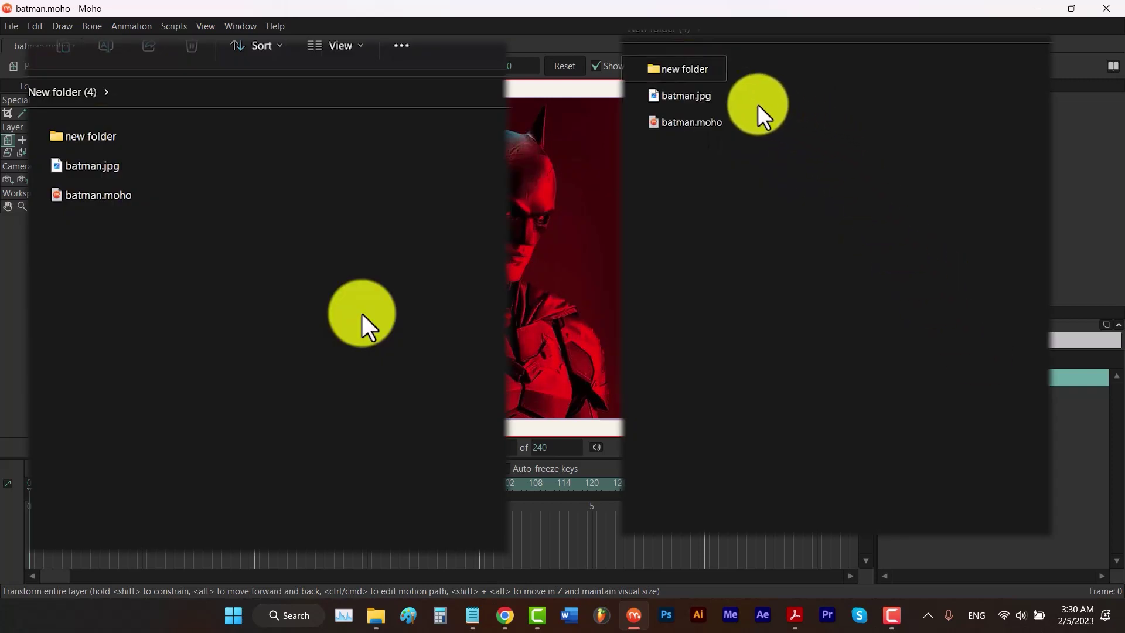
Relocate batman.jpg into 'new folder' within File Explorer.
right_click(712, 97)
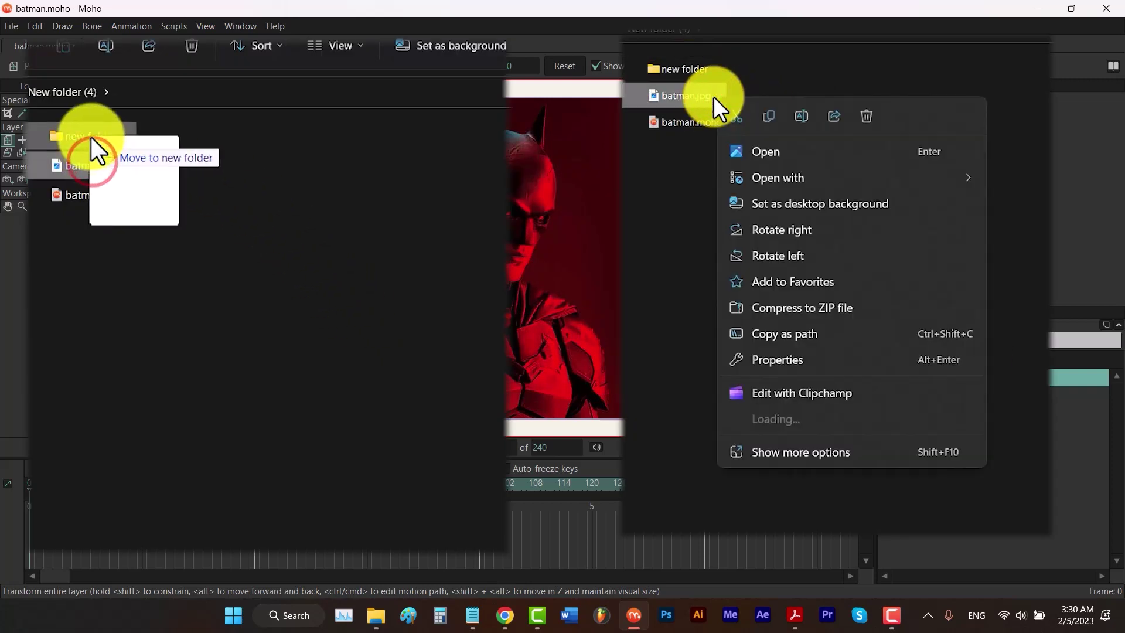
drag(97, 152, 93, 141)
click(865, 116)
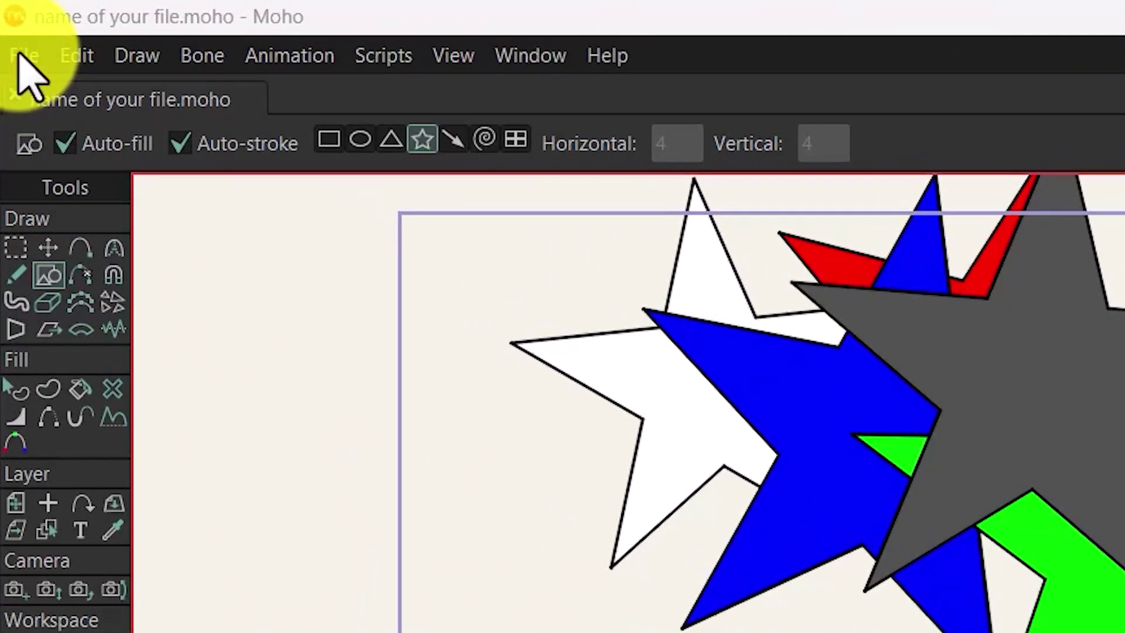
Use Gather Media to collect the project's media into a newly created New folder.
click(22, 55)
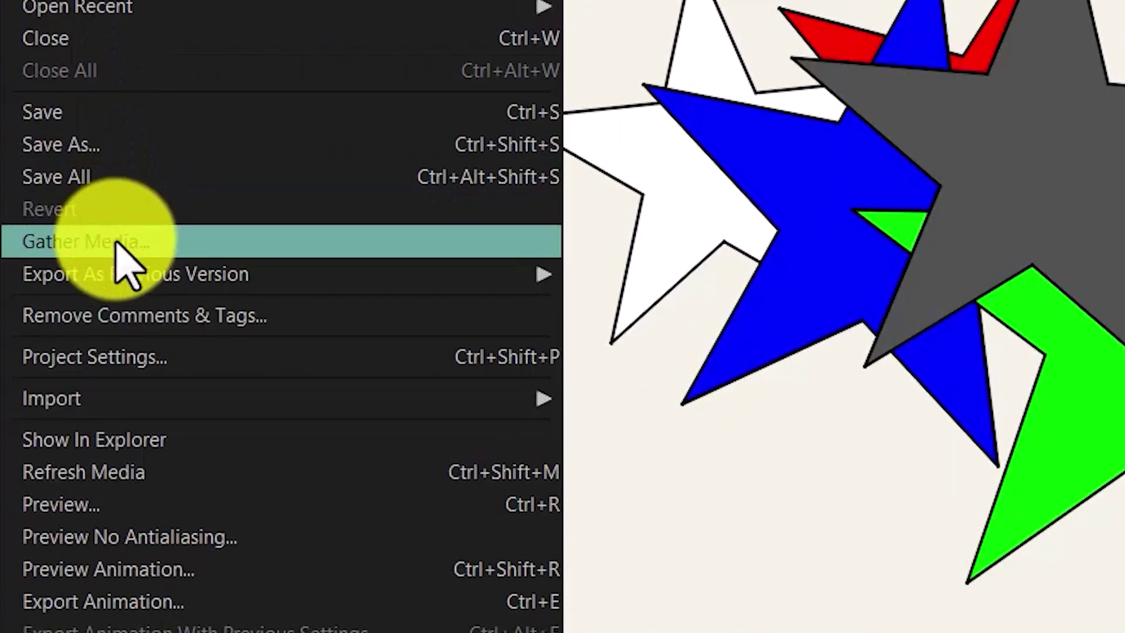
click(123, 259)
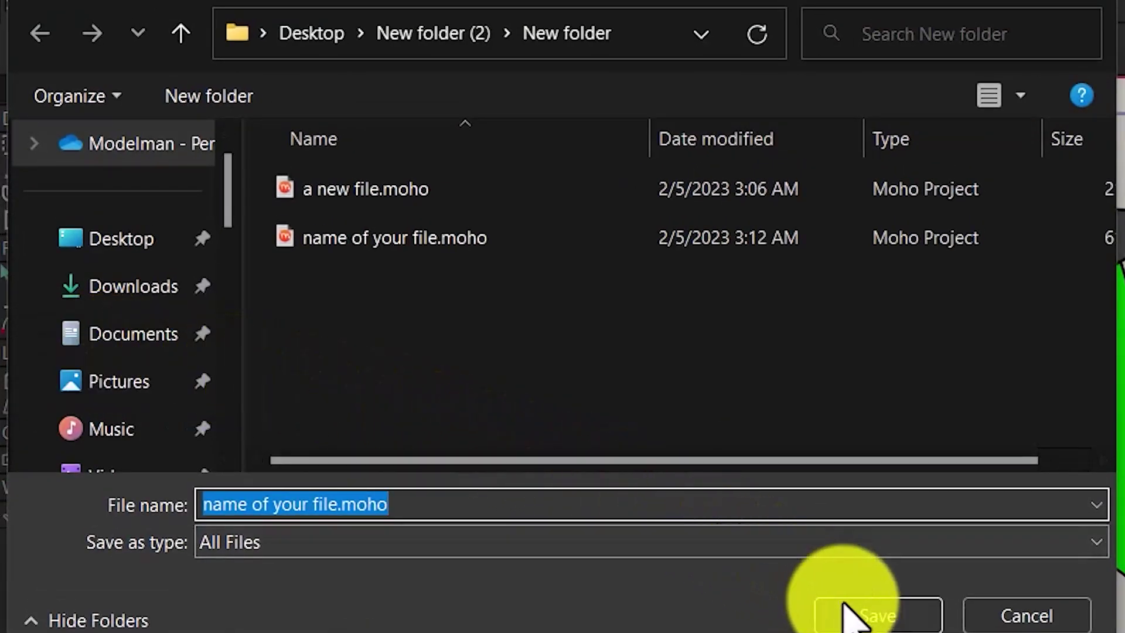
click(254, 97)
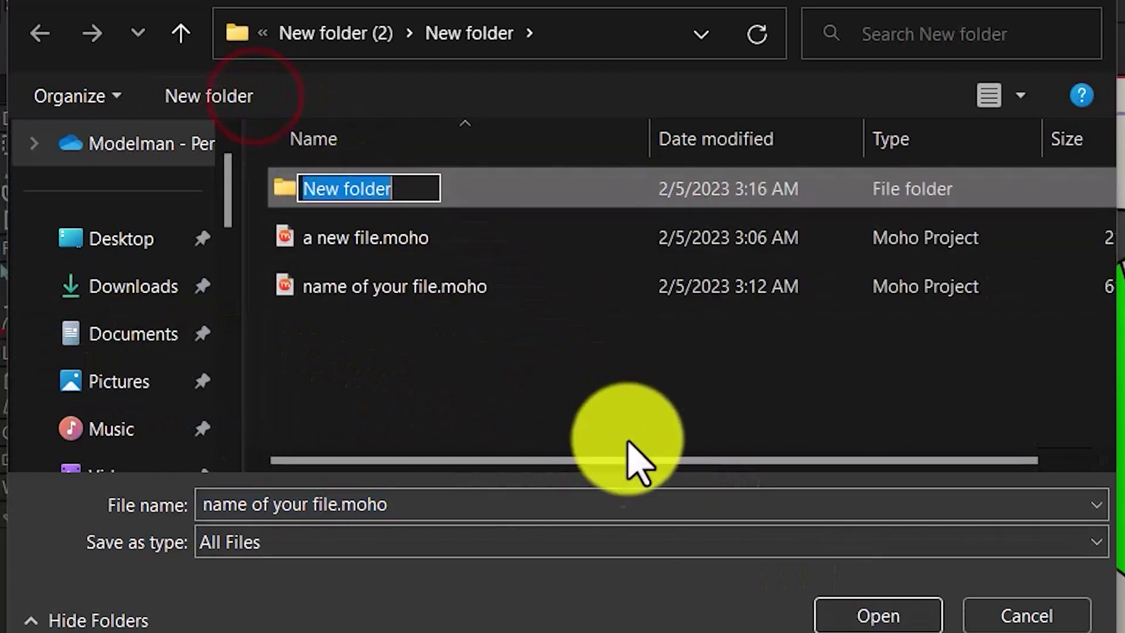
click(428, 293)
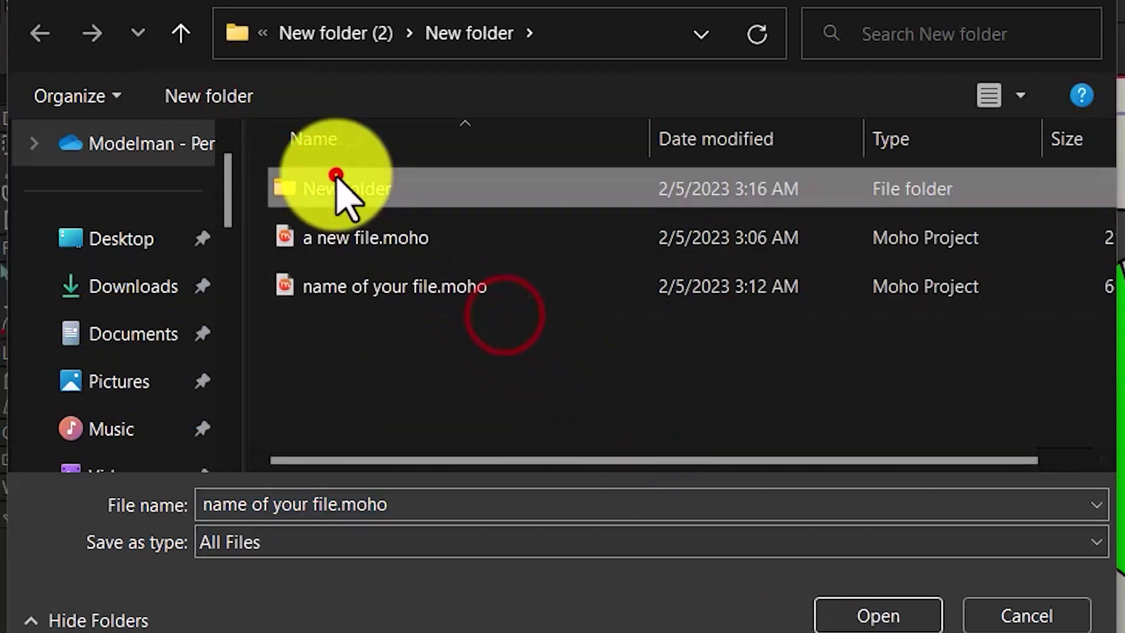
double_click(337, 183)
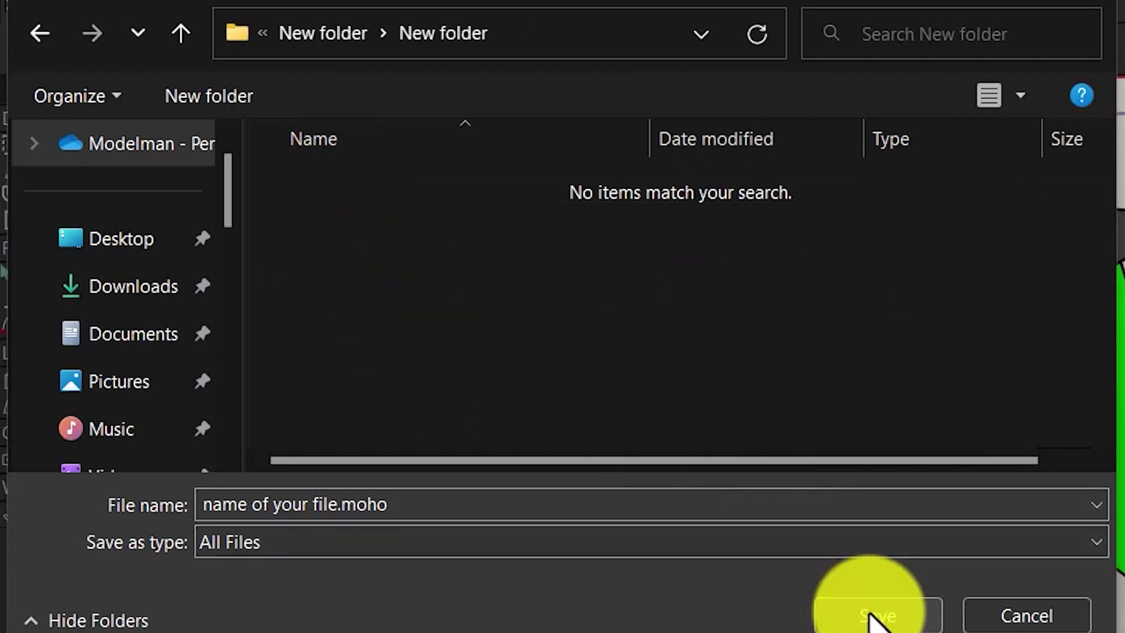
click(873, 618)
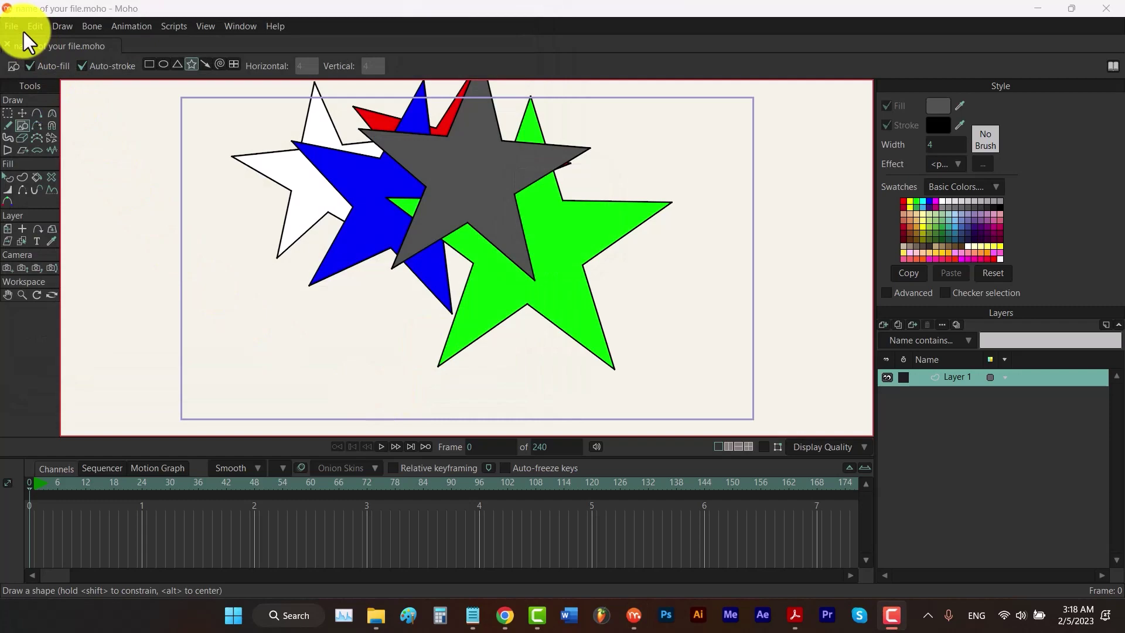
click(16, 31)
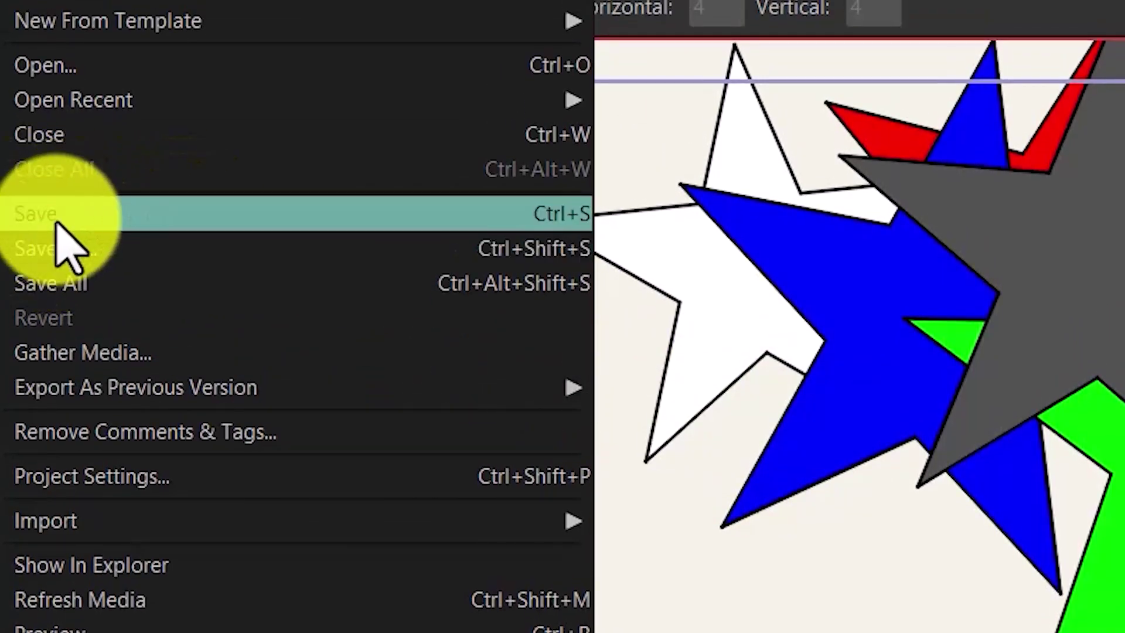
Start Save All from the File menu for the open documents.
click(75, 233)
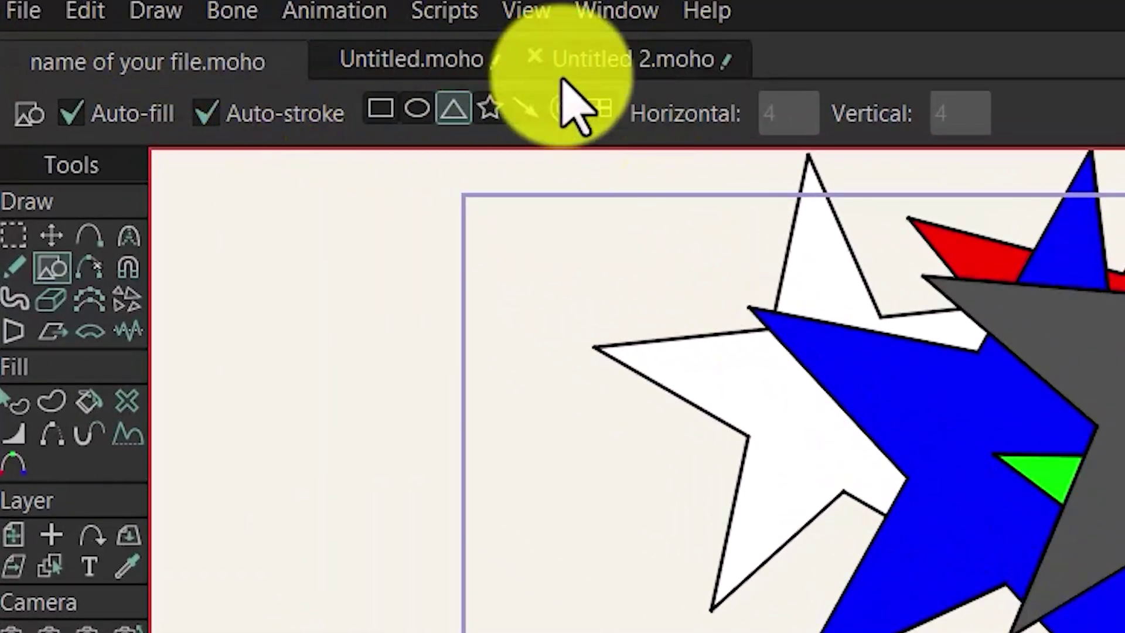
click(18, 10)
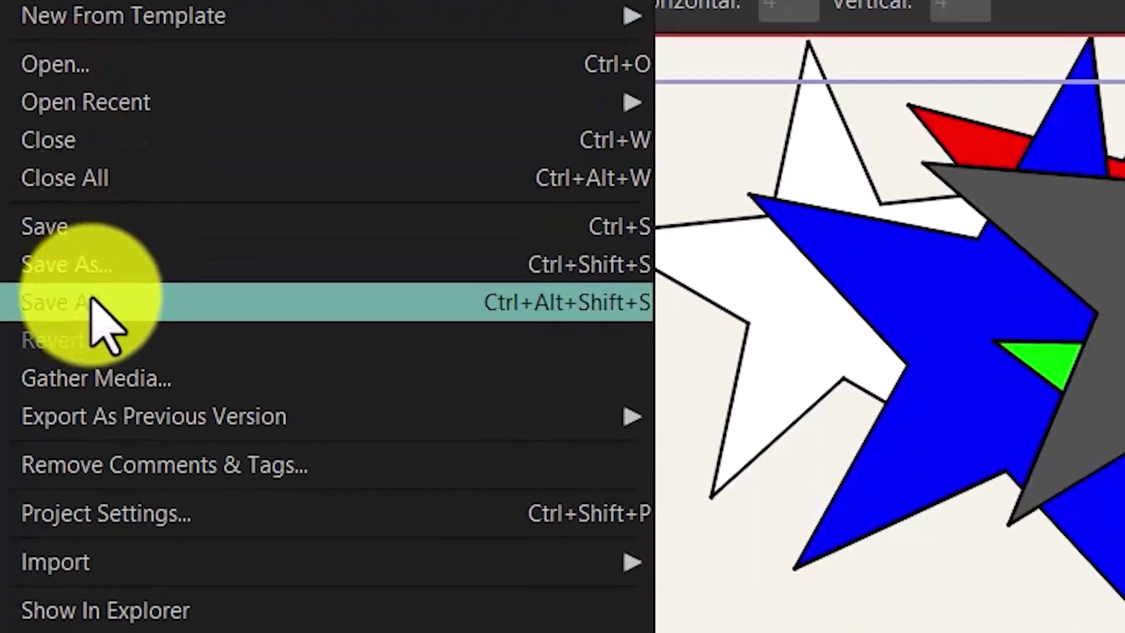